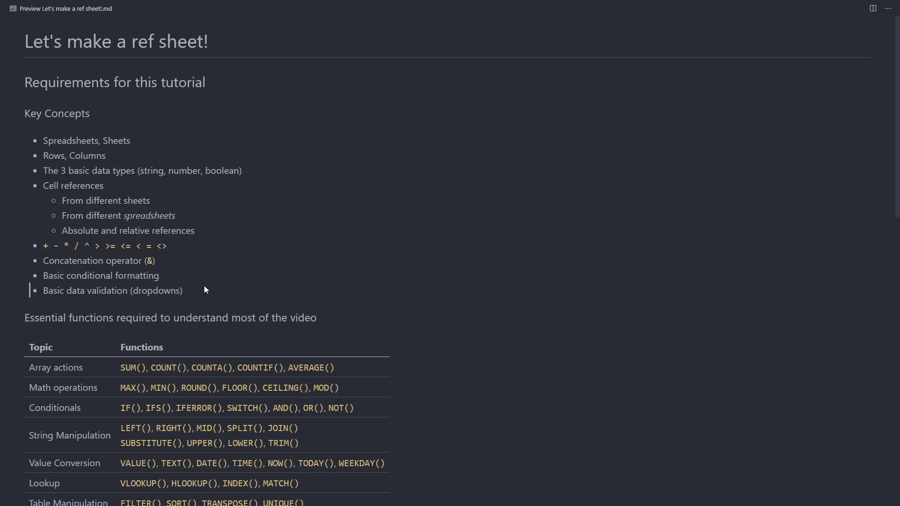
Step: Highlight the Key Concepts list and the Essential and Suggested functions tables in the notes
{"action": "left_click_drag", "start_coordinate": [204, 288], "coordinate": [19, 140]}
{"action": "left_click", "coordinate": [299, 226]}
{"action": "scroll", "coordinate": [308, 383], "scroll_direction": "down", "scroll_amount": 3}
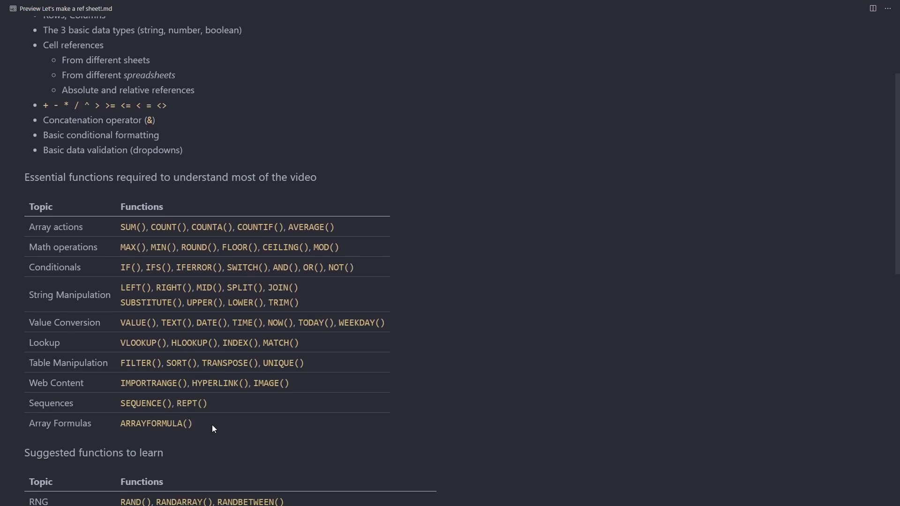
{"action": "left_click_drag", "start_coordinate": [212, 425], "coordinate": [12, 202]}
{"action": "left_click", "coordinate": [451, 280]}
{"action": "scroll", "coordinate": [422, 305], "scroll_direction": "down", "scroll_amount": 3}
{"action": "left_click_drag", "start_coordinate": [223, 445], "coordinate": [30, 342]}
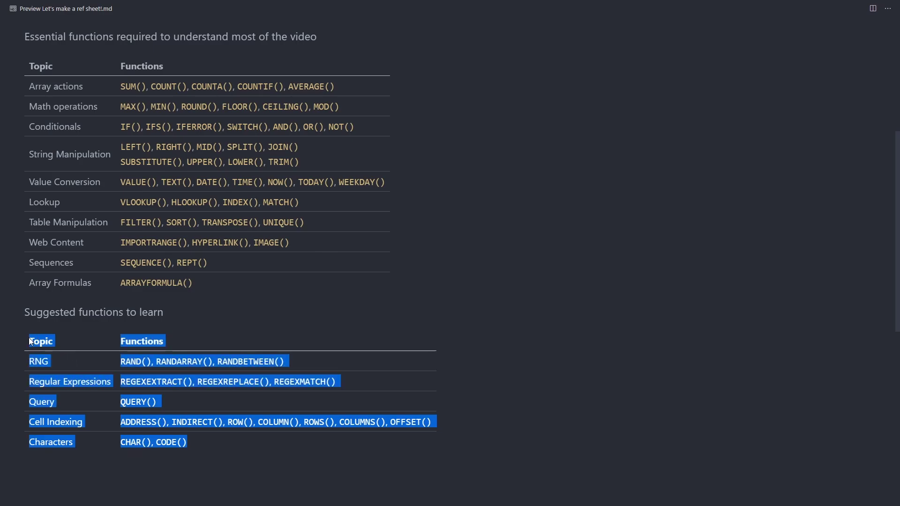
{"action": "left_click", "coordinate": [306, 443]}
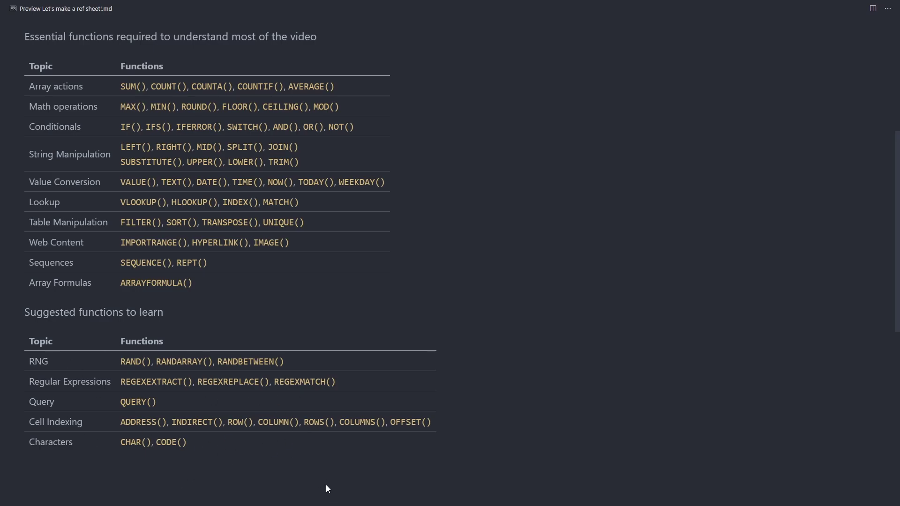
Step: Scroll through the notes and highlight the first table again
{"action": "scroll", "coordinate": [310, 445], "scroll_direction": "down", "scroll_amount": 1}
{"action": "scroll", "coordinate": [262, 347], "scroll_direction": "up", "scroll_amount": 1}
{"action": "left_click_drag", "start_coordinate": [211, 287], "coordinate": [16, 64]}
{"action": "left_click", "coordinate": [428, 293]}
{"action": "scroll", "coordinate": [281, 290], "scroll_direction": "up", "scroll_amount": 1}
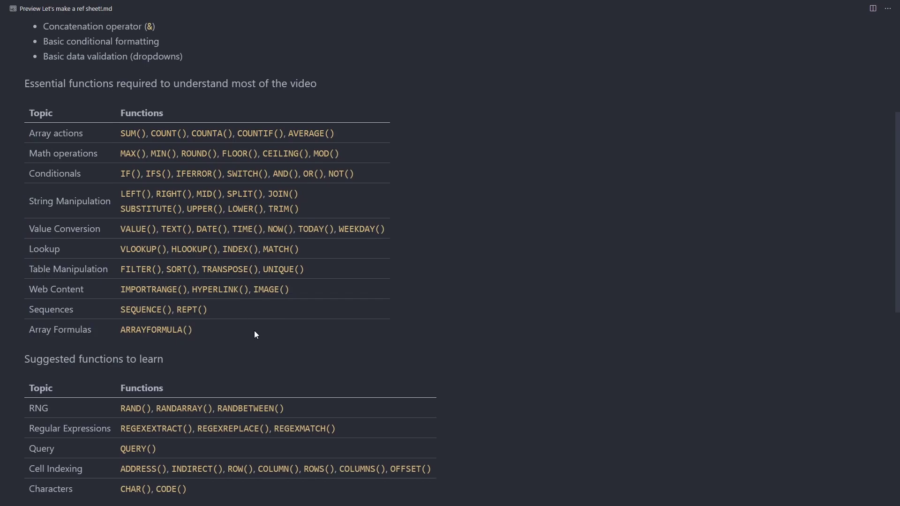
{"action": "scroll", "coordinate": [274, 338], "scroll_direction": "down", "scroll_amount": 1}
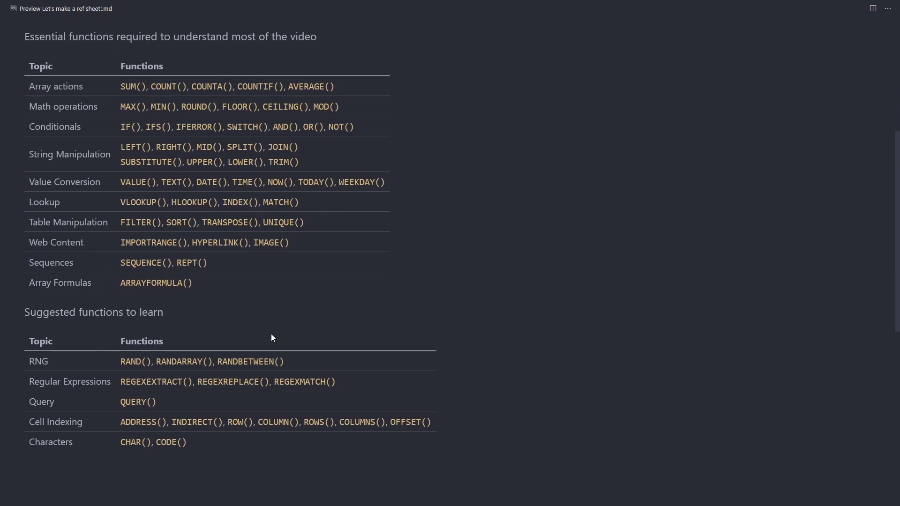
{"action": "scroll", "coordinate": [271, 334], "scroll_direction": "up", "scroll_amount": 6}
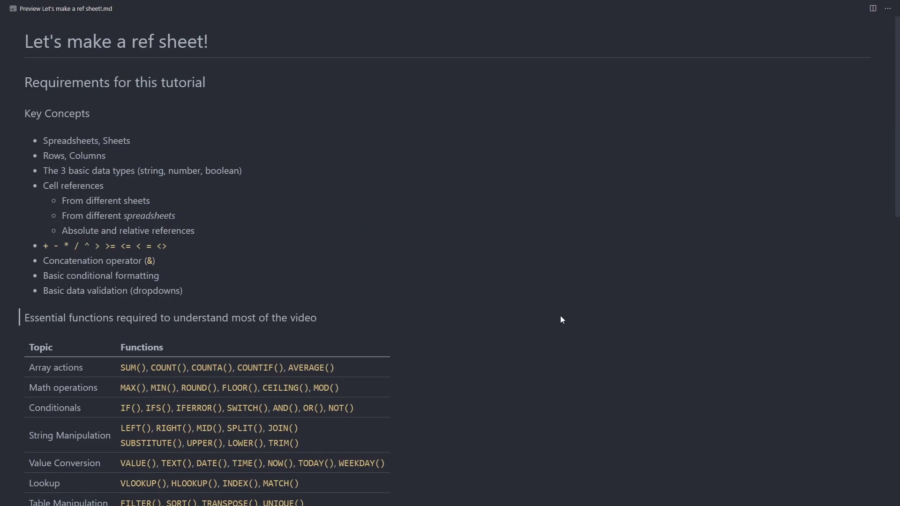
{"action": "scroll", "coordinate": [561, 317], "scroll_direction": "down", "scroll_amount": 5}
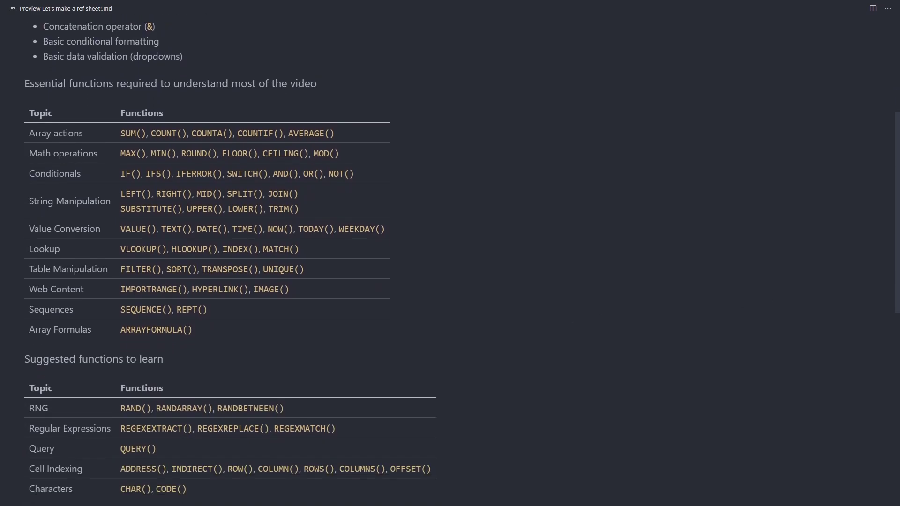
Step: In Sheets, browse the list of all functions and read the ARRAY_CONSTRAIN help page
{"action": "key", "text": "alt+Tab"}
{"action": "left_click", "coordinate": [361, 116]}
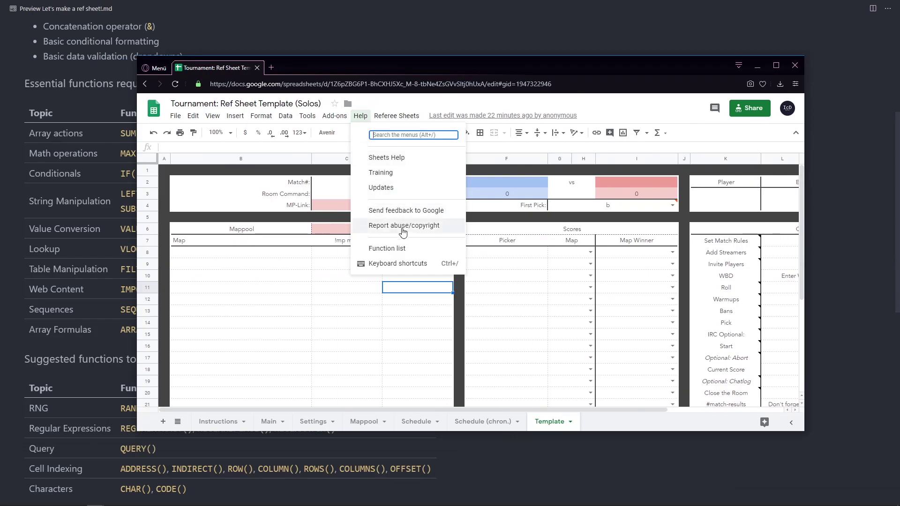
{"action": "left_click", "coordinate": [405, 248]}
{"action": "scroll", "coordinate": [318, 321], "scroll_direction": "down", "scroll_amount": 2}
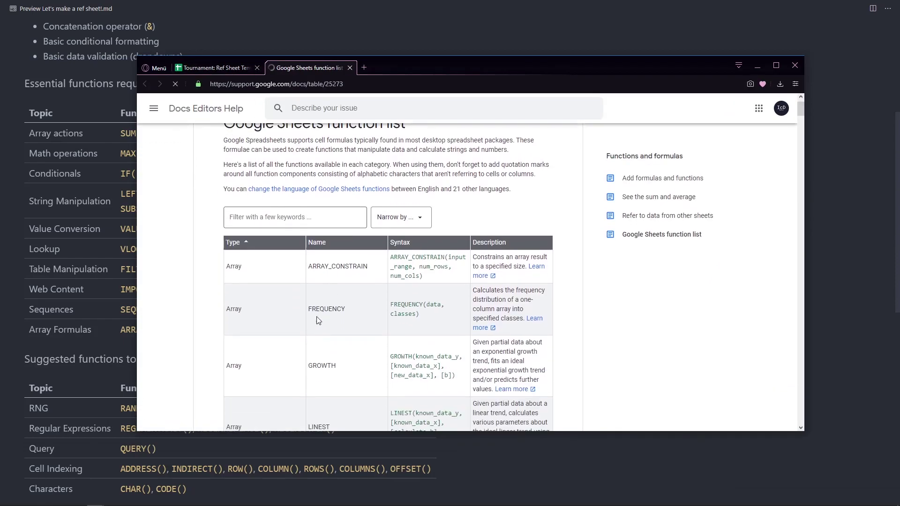
{"action": "scroll", "coordinate": [333, 260], "scroll_direction": "down", "scroll_amount": 4}
{"action": "scroll", "coordinate": [408, 268], "scroll_direction": "up", "scroll_amount": 3}
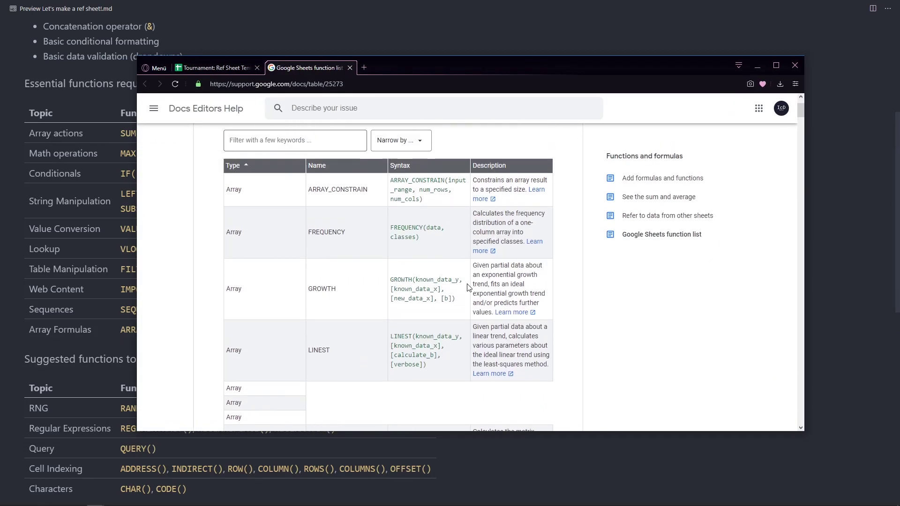
{"action": "middle_click", "coordinate": [487, 229]}
{"action": "left_click", "coordinate": [398, 69]}
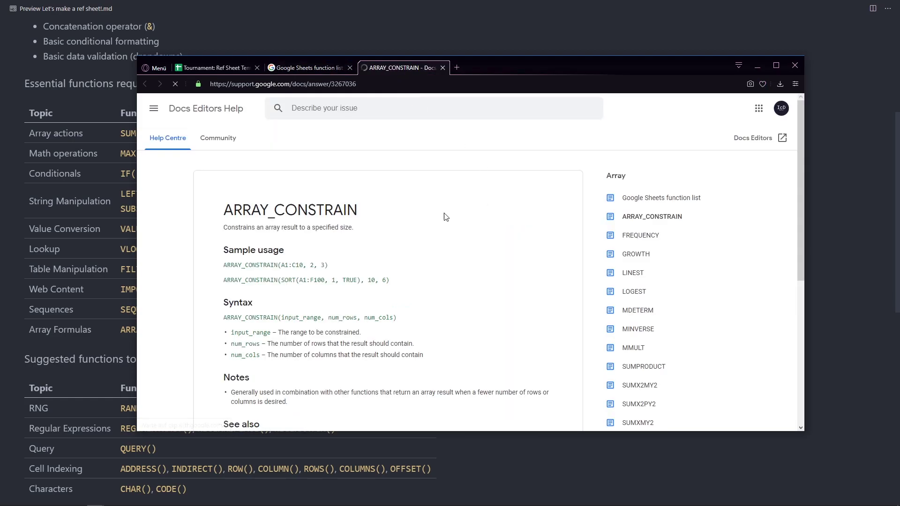
{"action": "scroll", "coordinate": [322, 377], "scroll_direction": "down", "scroll_amount": 3}
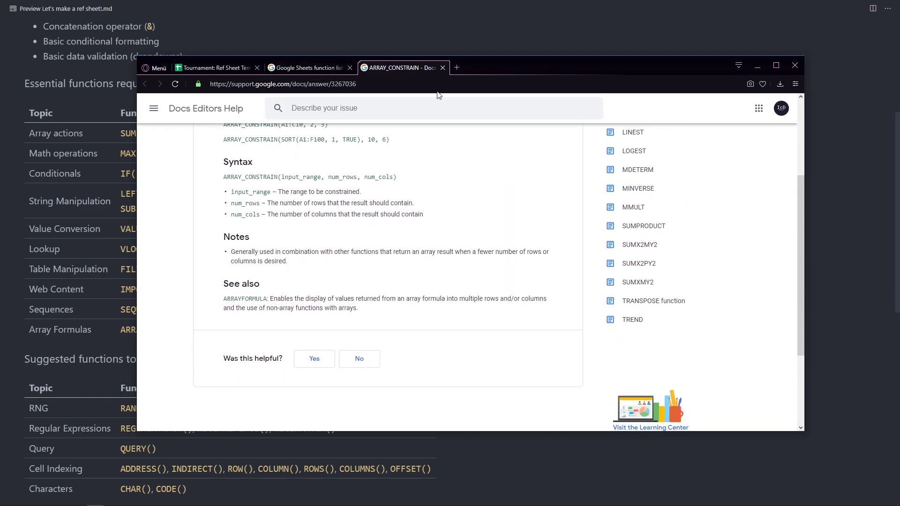
{"action": "middle_click", "coordinate": [427, 69]}
Step: Browse the YouTube channel's playlists and uploaded videos, then return to the notes
{"action": "left_click", "coordinate": [758, 65]}
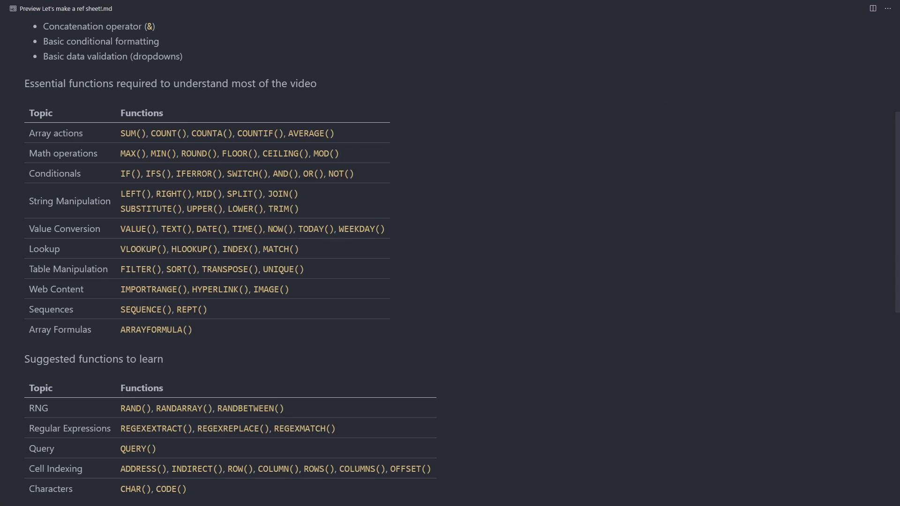
{"action": "key", "text": "alt+Tab"}
{"action": "left_click_drag", "start_coordinate": [379, 73], "coordinate": [325, 50]}
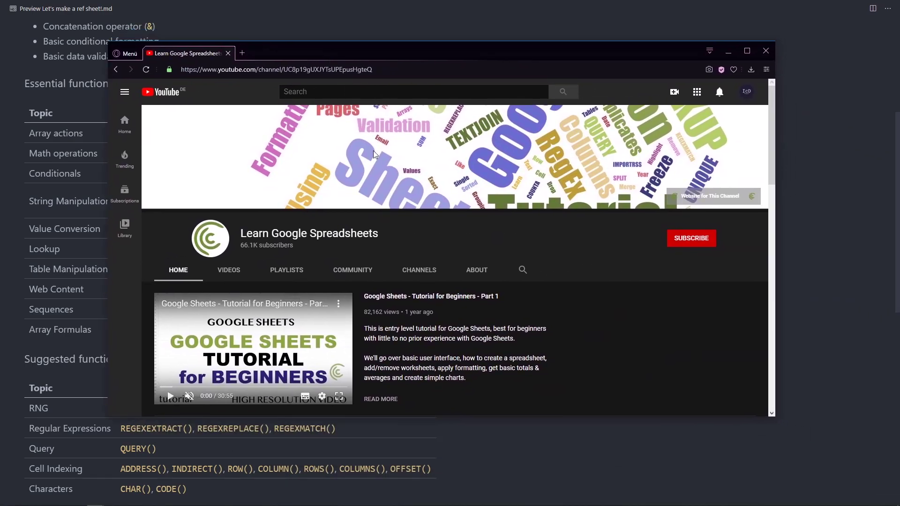
{"action": "scroll", "coordinate": [373, 150], "scroll_direction": "down", "scroll_amount": 2}
{"action": "left_click", "coordinate": [283, 174]}
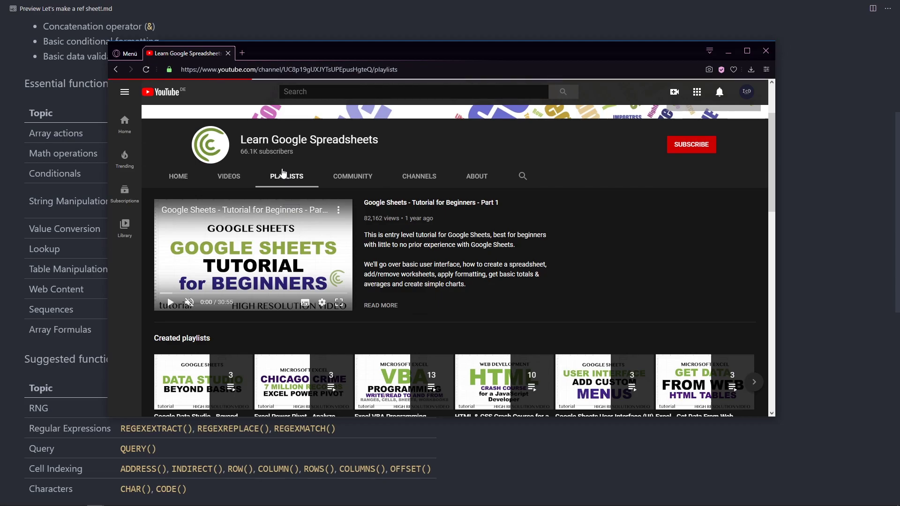
{"action": "scroll", "coordinate": [662, 224], "scroll_direction": "down", "scroll_amount": 4}
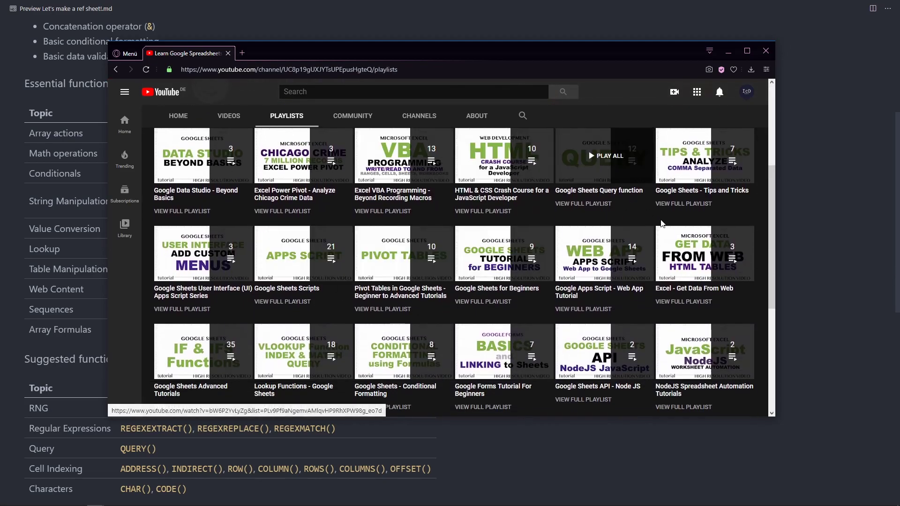
{"action": "scroll", "coordinate": [662, 224], "scroll_direction": "down", "scroll_amount": 7}
{"action": "scroll", "coordinate": [430, 293], "scroll_direction": "up", "scroll_amount": 4}
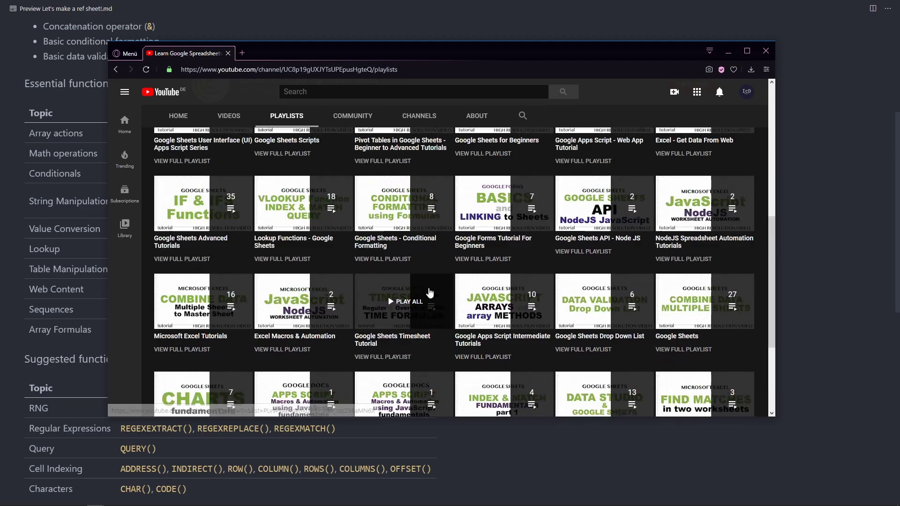
{"action": "scroll", "coordinate": [429, 293], "scroll_direction": "up", "scroll_amount": 10}
{"action": "left_click", "coordinate": [242, 271]}
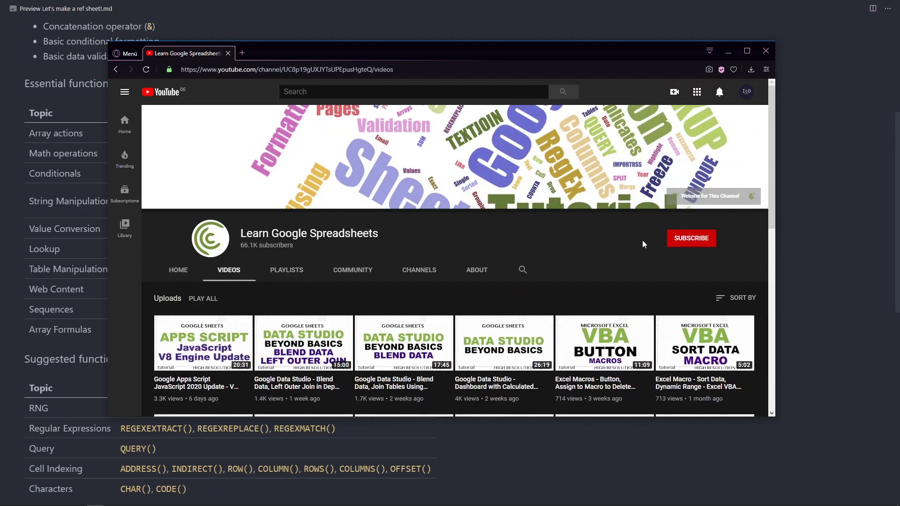
{"action": "scroll", "coordinate": [644, 243], "scroll_direction": "down", "scroll_amount": 15}
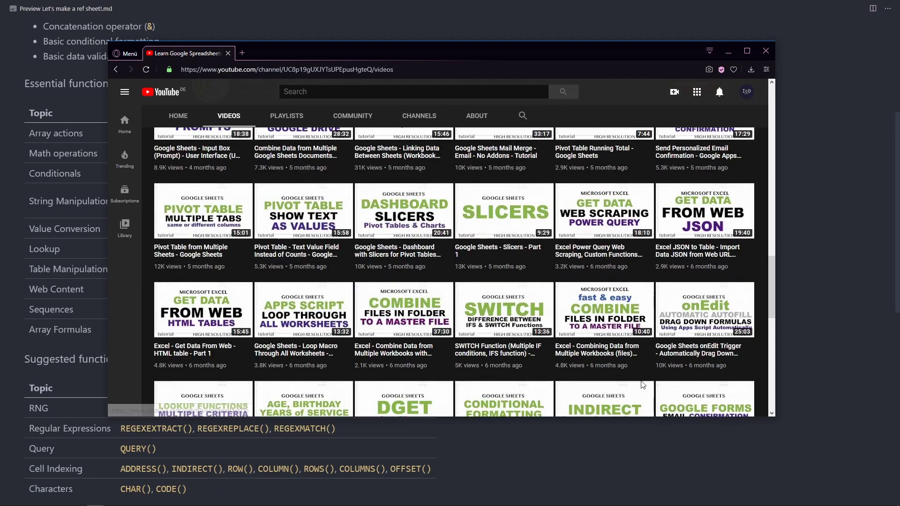
{"action": "scroll", "coordinate": [643, 386], "scroll_direction": "up", "scroll_amount": 15}
{"action": "key", "text": "super+Down"}
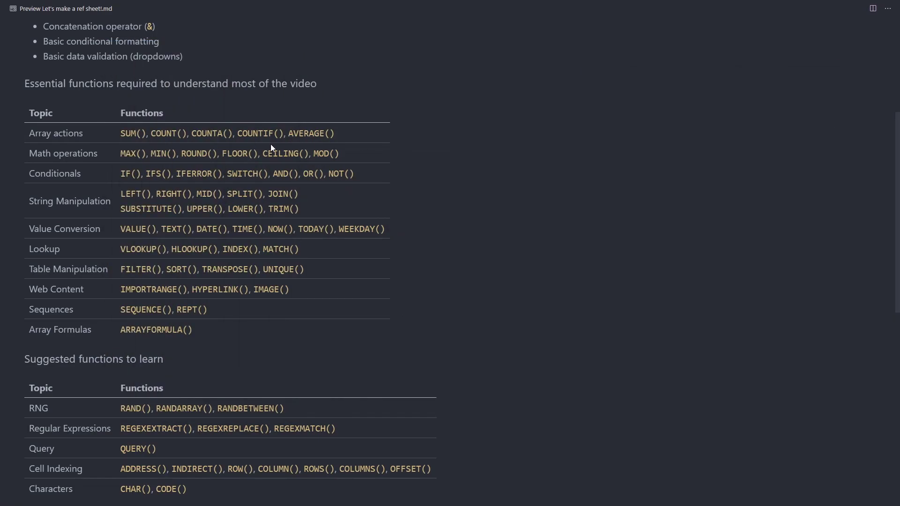
Step: Tour the Instructions, Settings, Mappool, Schedule and Schedule (chron.) sheets, ending on Template
{"action": "scroll", "coordinate": [271, 144], "scroll_direction": "up", "scroll_amount": 5}
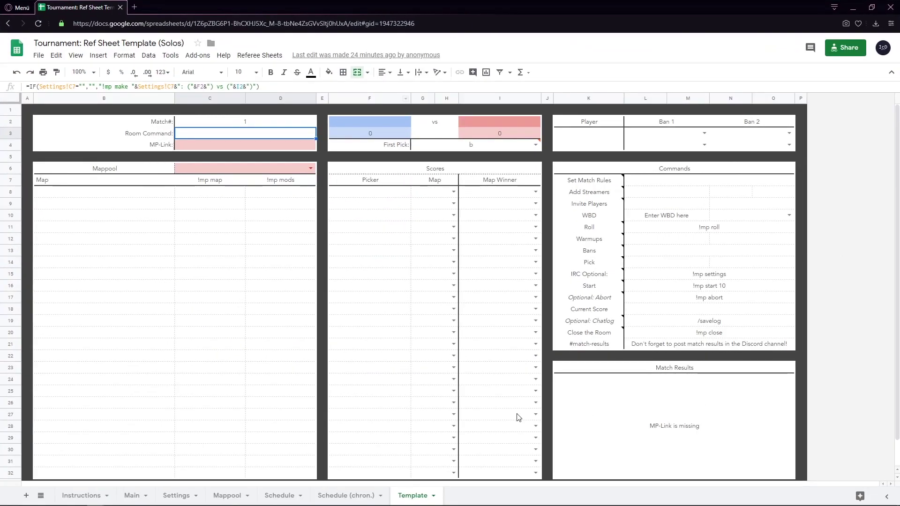
{"action": "left_click", "coordinate": [84, 495]}
{"action": "left_click", "coordinate": [176, 495]}
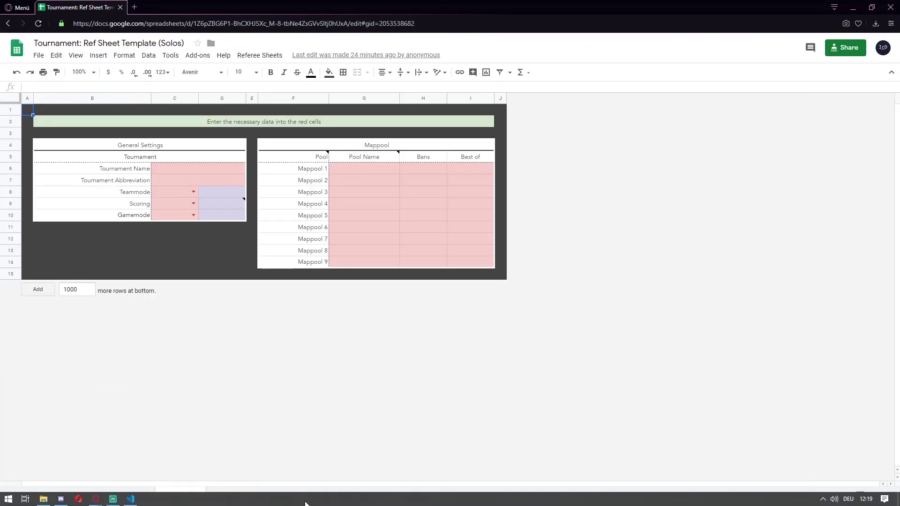
{"action": "left_click", "coordinate": [252, 273]}
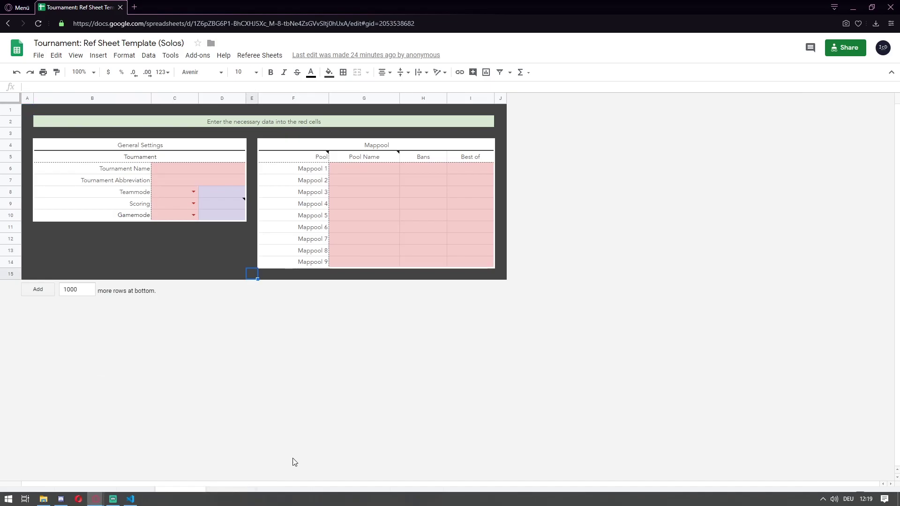
{"action": "left_click", "coordinate": [227, 496]}
{"action": "left_click", "coordinate": [279, 496]}
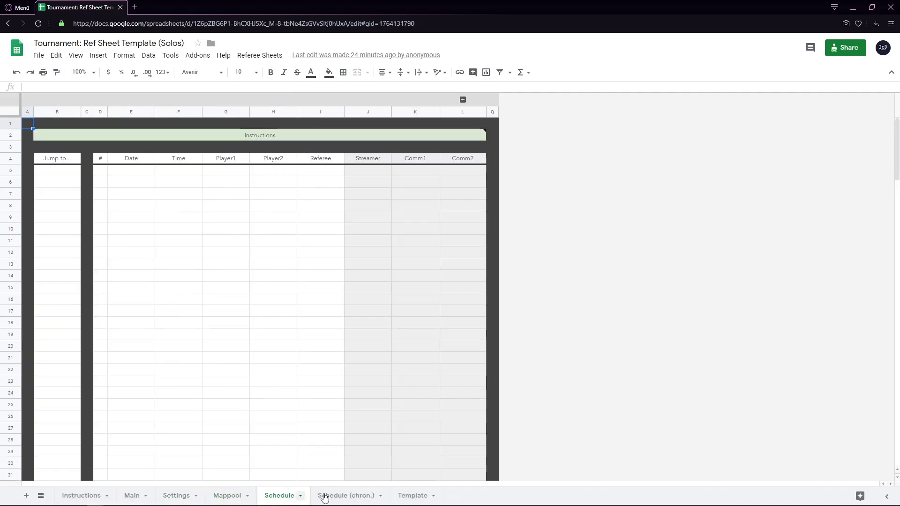
{"action": "left_click", "coordinate": [347, 496]}
{"action": "left_click", "coordinate": [408, 496]}
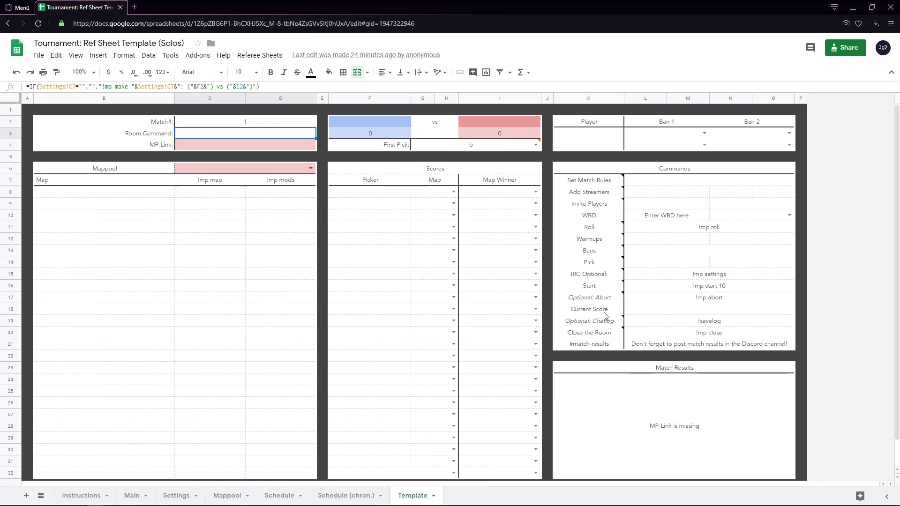
{"action": "scroll", "coordinate": [422, 202], "scroll_direction": "down", "scroll_amount": 2}
{"action": "scroll", "coordinate": [558, 291], "scroll_direction": "up", "scroll_amount": 2}
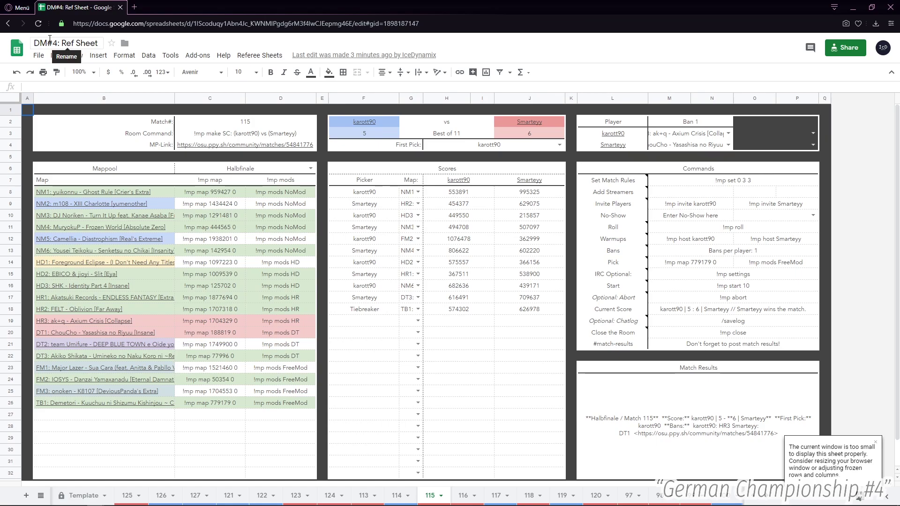
{"action": "left_click_drag", "start_coordinate": [58, 40], "coordinate": [35, 41]}
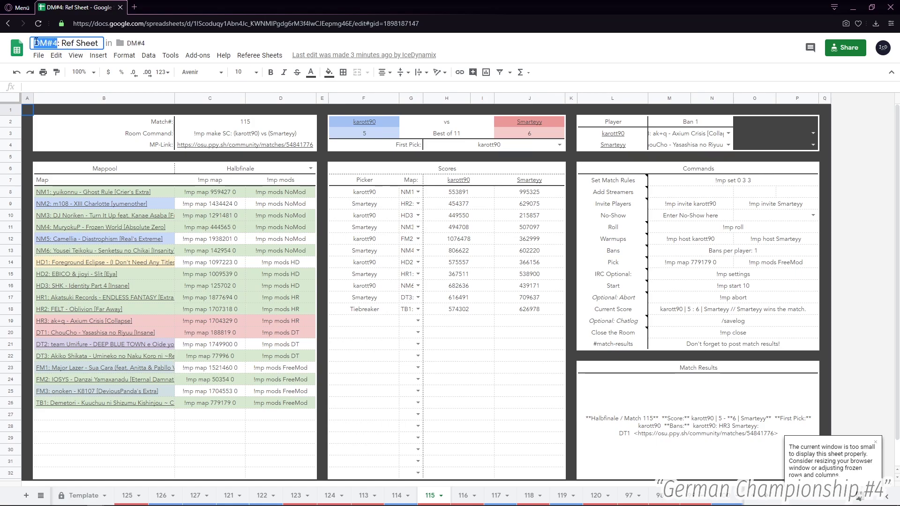
{"action": "left_click", "coordinate": [59, 43]}
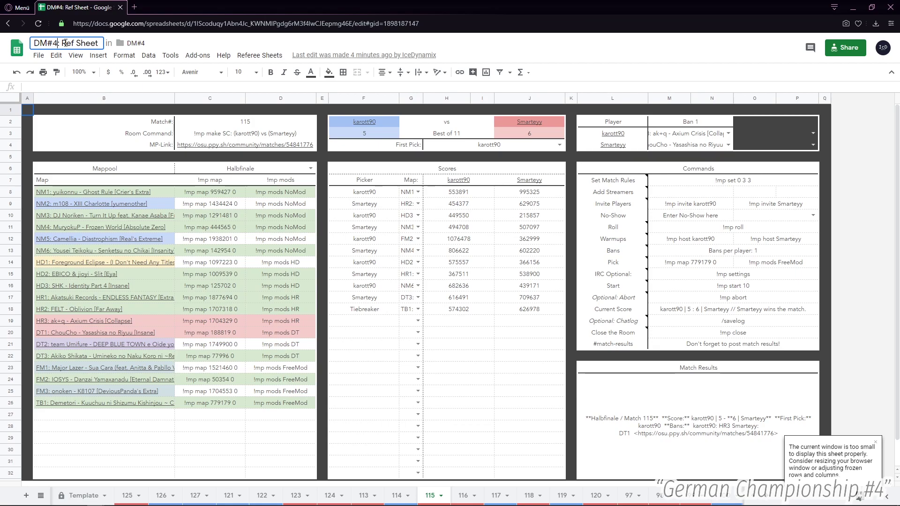
{"action": "left_click", "coordinate": [877, 443]}
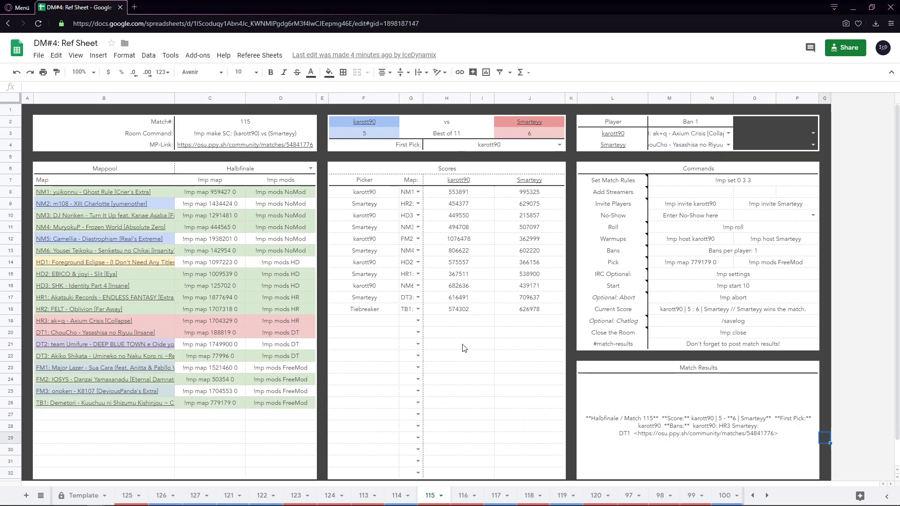
{"action": "left_click_drag", "start_coordinate": [408, 194], "coordinate": [410, 317]}
{"action": "left_click_drag", "start_coordinate": [488, 193], "coordinate": [547, 315]}
{"action": "left_click", "coordinate": [539, 134]}
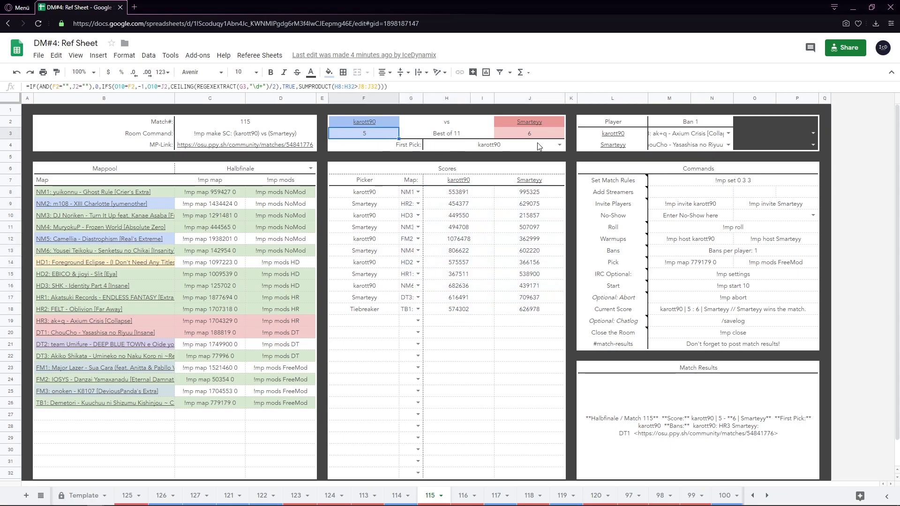
{"action": "left_click", "coordinate": [766, 312]}
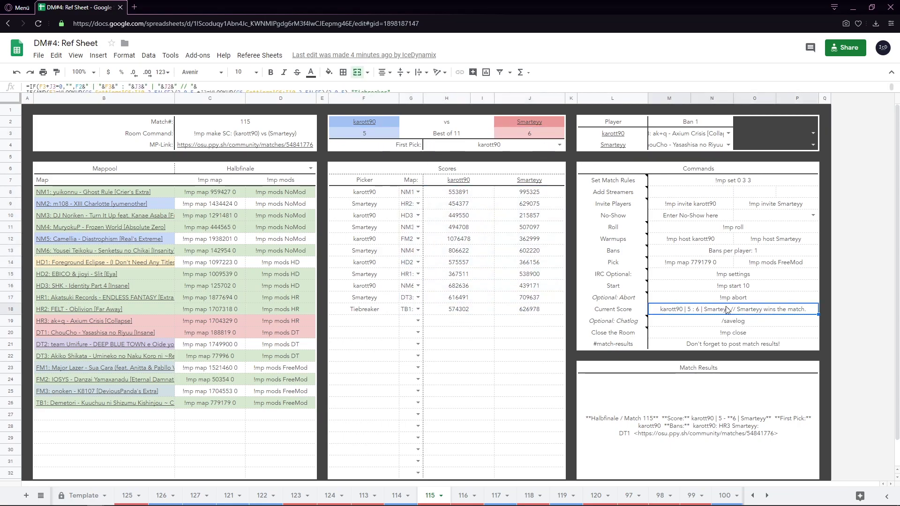
{"action": "left_click_drag", "start_coordinate": [722, 180], "coordinate": [744, 349]}
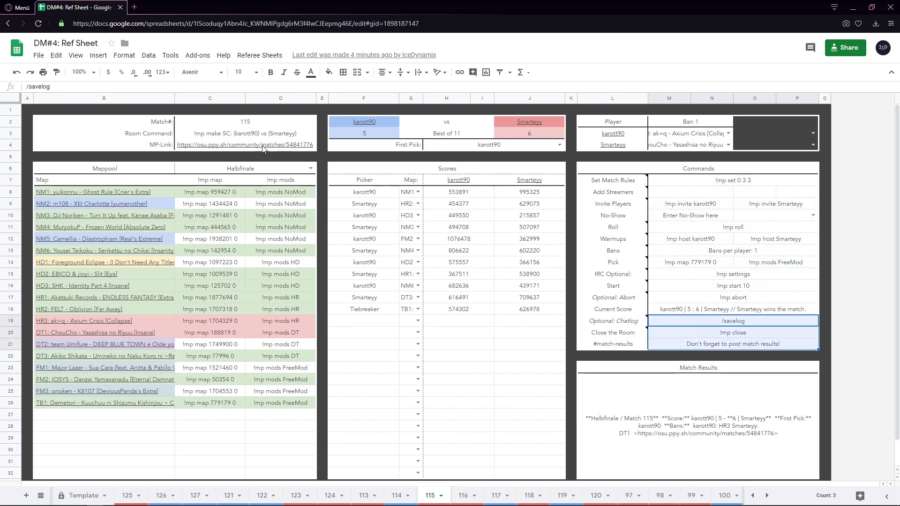
{"action": "left_click", "coordinate": [186, 136]}
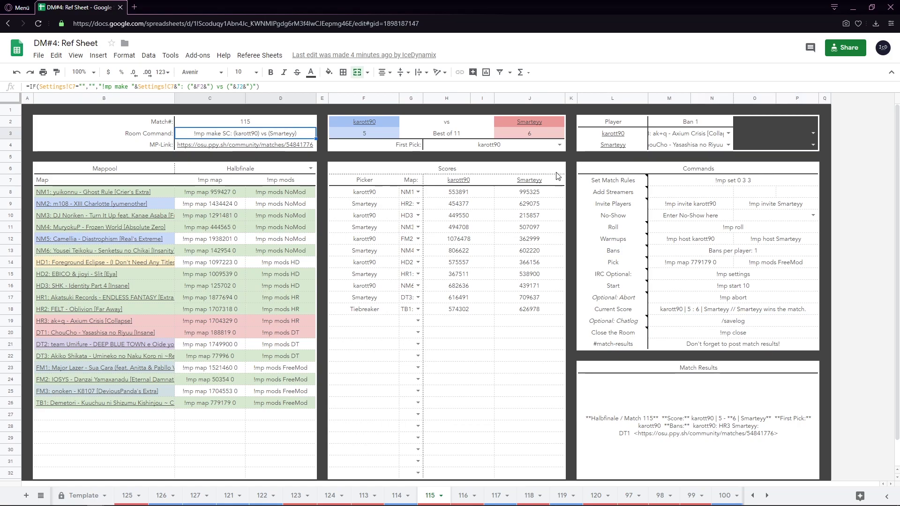
{"action": "left_click_drag", "start_coordinate": [712, 136], "coordinate": [713, 148]}
{"action": "left_click", "coordinate": [756, 125]}
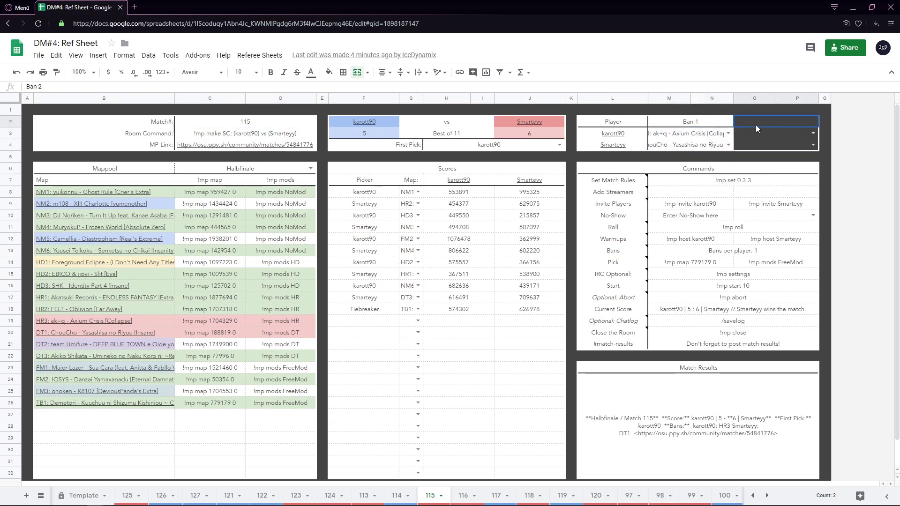
{"action": "left_click_drag", "start_coordinate": [756, 125], "coordinate": [768, 123]}
{"action": "left_click_drag", "start_coordinate": [718, 137], "coordinate": [714, 147]}
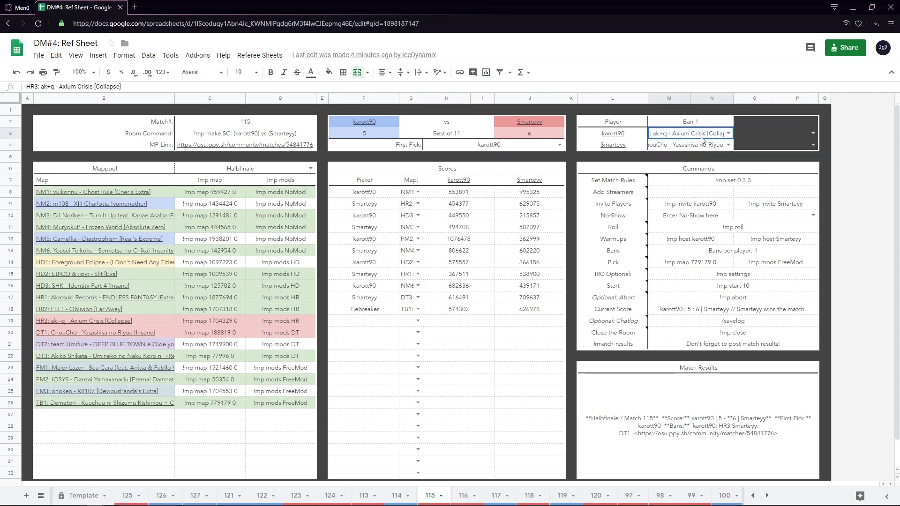
{"action": "left_click_drag", "start_coordinate": [708, 181], "coordinate": [717, 253]}
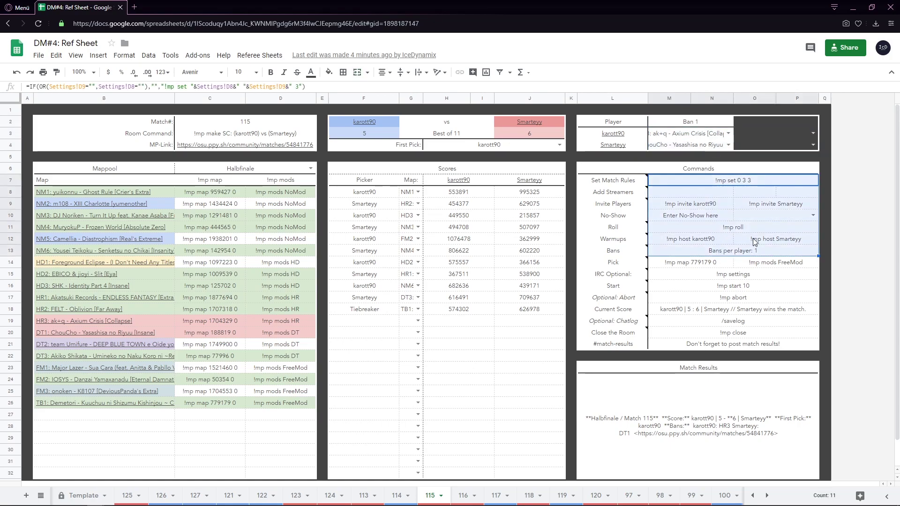
{"action": "double_click", "coordinate": [792, 216]}
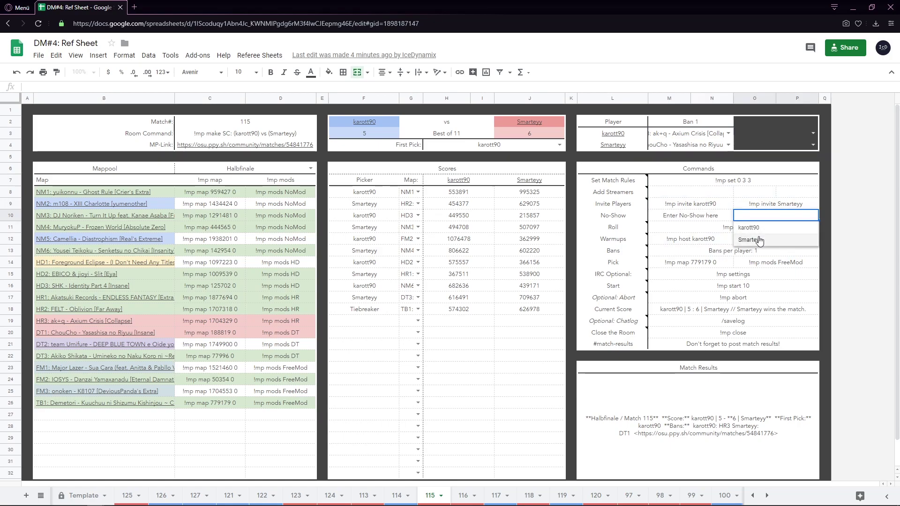
{"action": "left_click", "coordinate": [706, 242]}
{"action": "left_click", "coordinate": [718, 314]}
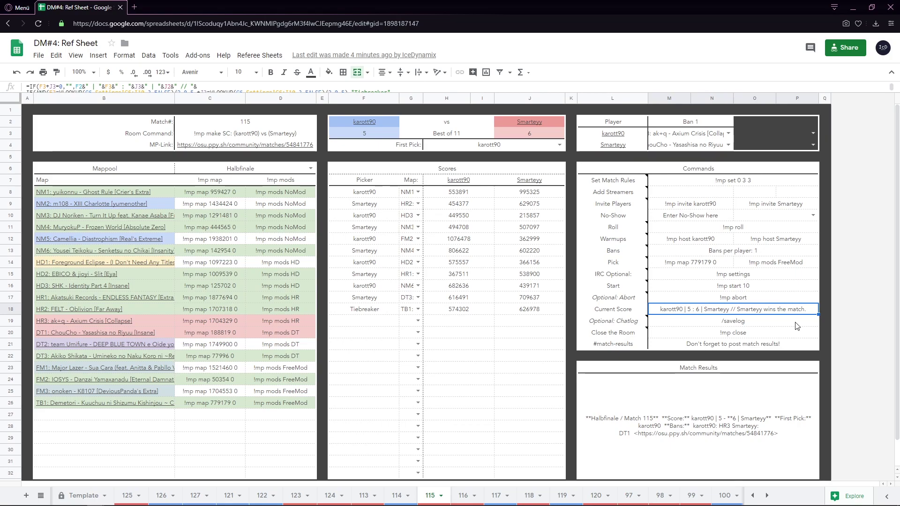
{"action": "left_click", "coordinate": [684, 404]}
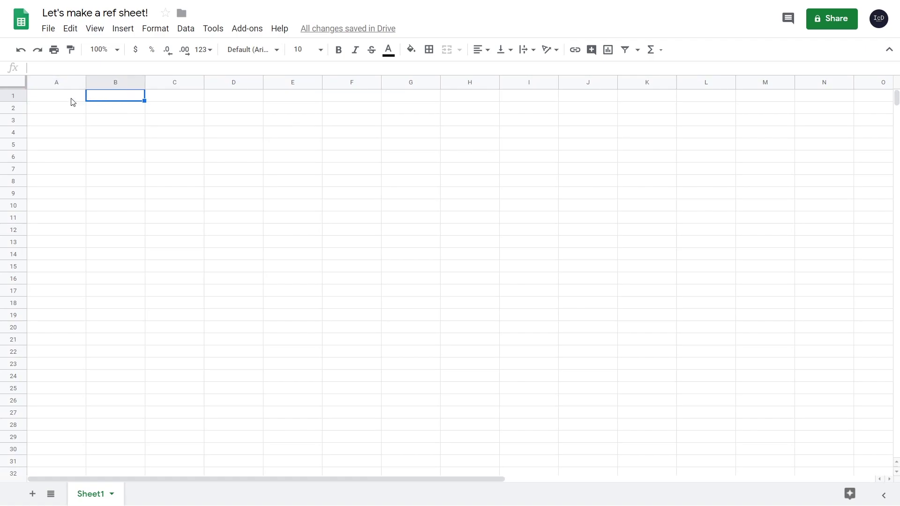
Step: Keep locale United States, set time zone to GMT with no daylight saving, and save
{"action": "left_click", "coordinate": [49, 28]}
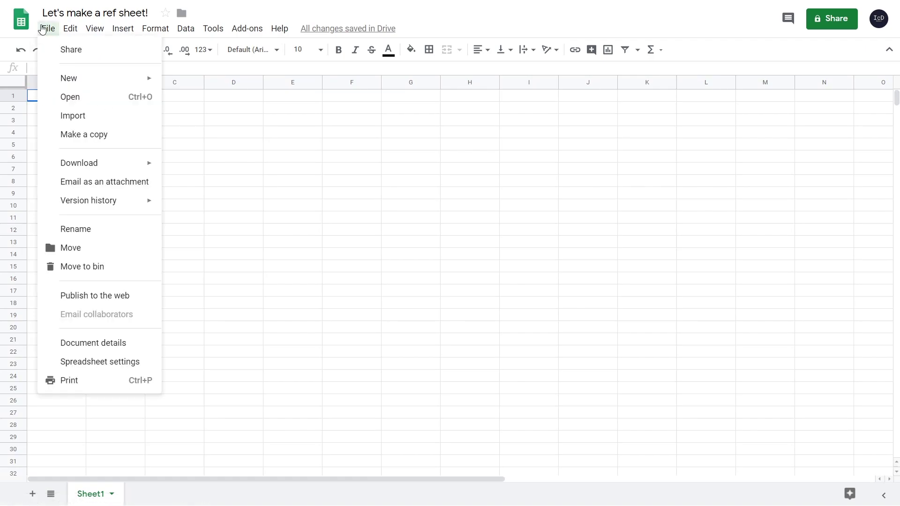
{"action": "left_click", "coordinate": [121, 368]}
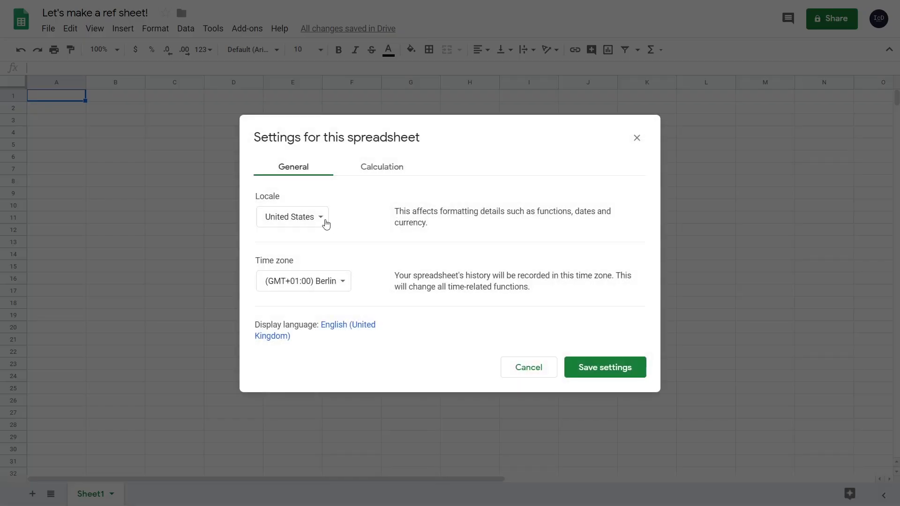
{"action": "left_click", "coordinate": [300, 219]}
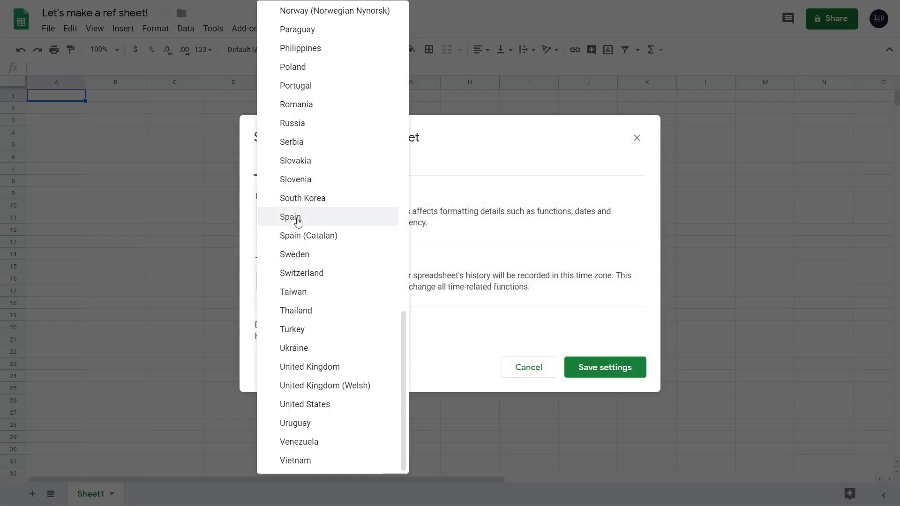
{"action": "left_click", "coordinate": [256, 227]}
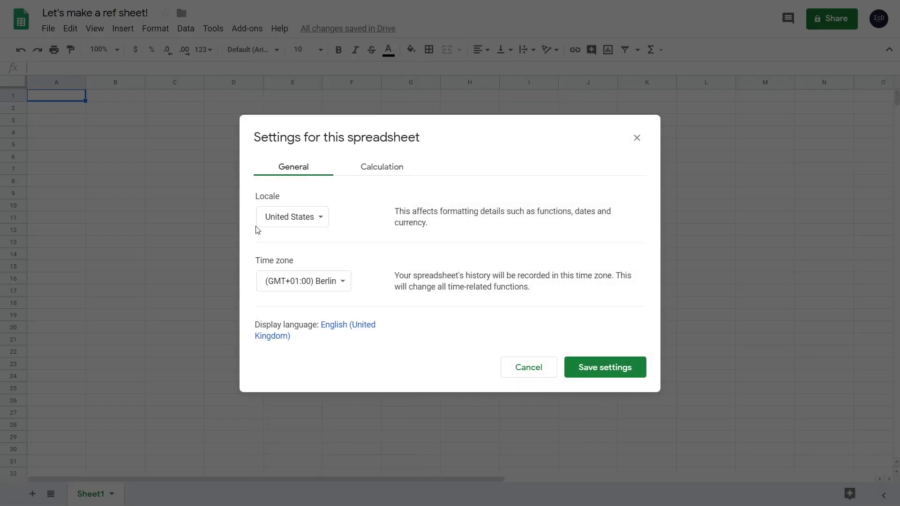
{"action": "left_click", "coordinate": [318, 290]}
{"action": "scroll", "coordinate": [335, 276], "scroll_direction": "up", "scroll_amount": 2}
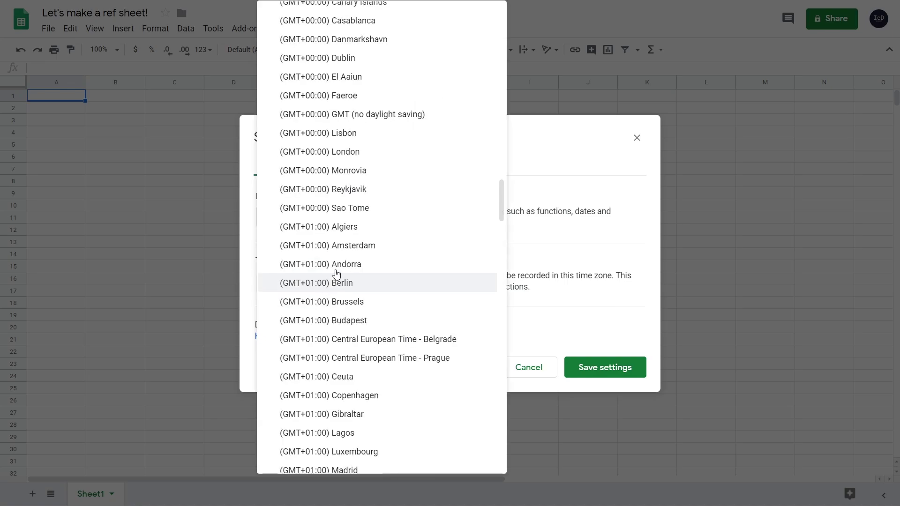
{"action": "scroll", "coordinate": [339, 269], "scroll_direction": "up", "scroll_amount": 3}
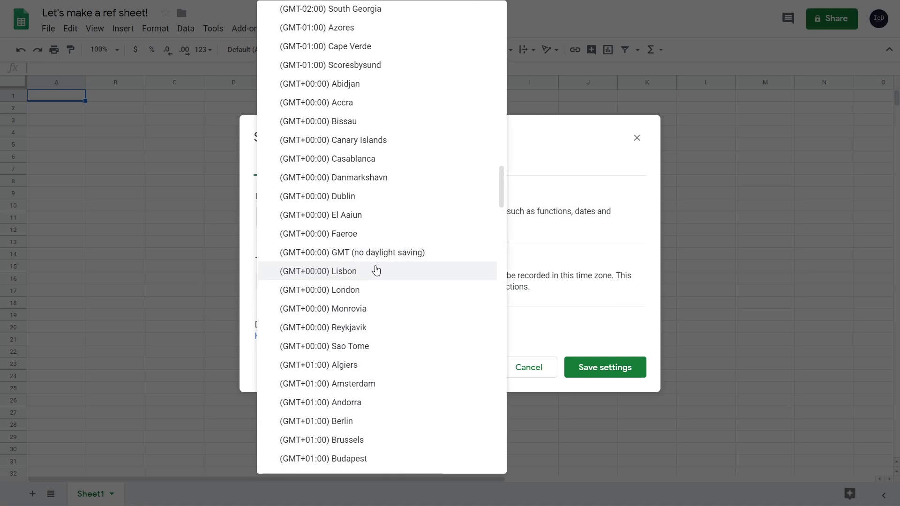
{"action": "left_click", "coordinate": [392, 255]}
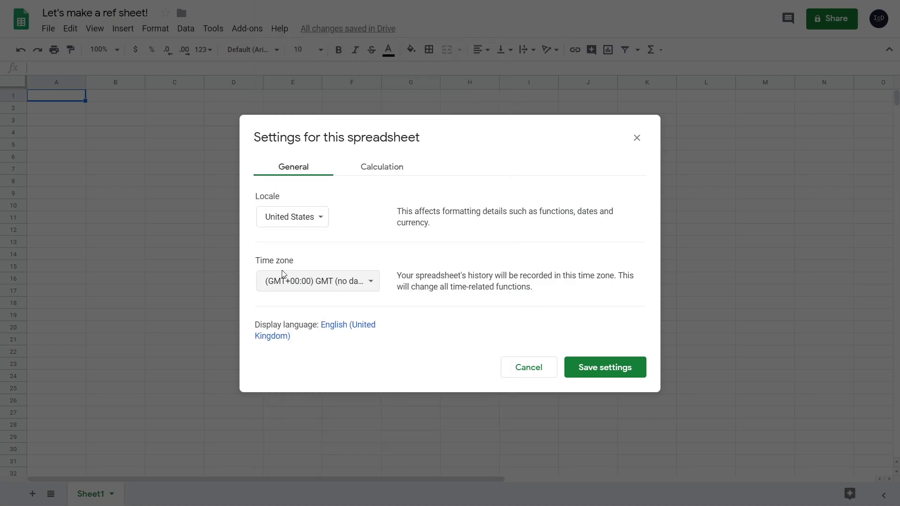
{"action": "left_click", "coordinate": [639, 373]}
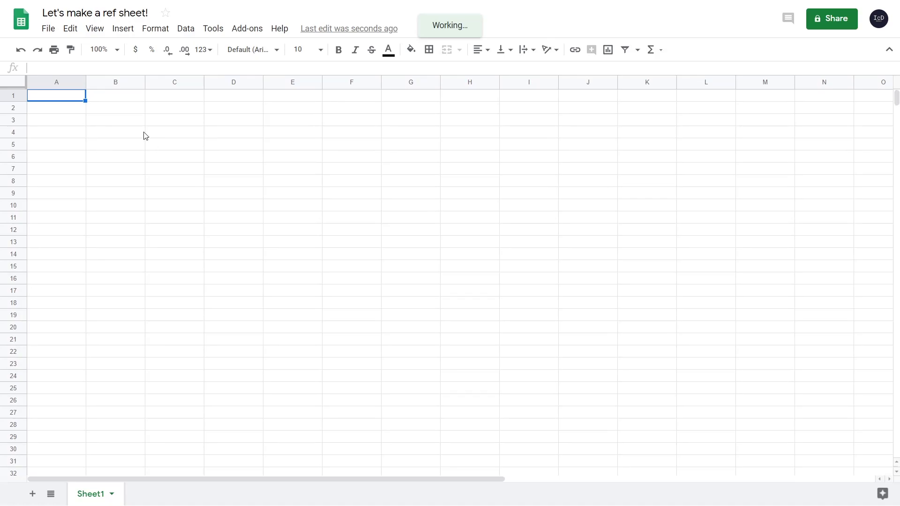
Step: Enter the labels Match, Room Command and MP-Link in B2:B4, and 1 in C2
{"action": "left_click", "coordinate": [133, 112]}
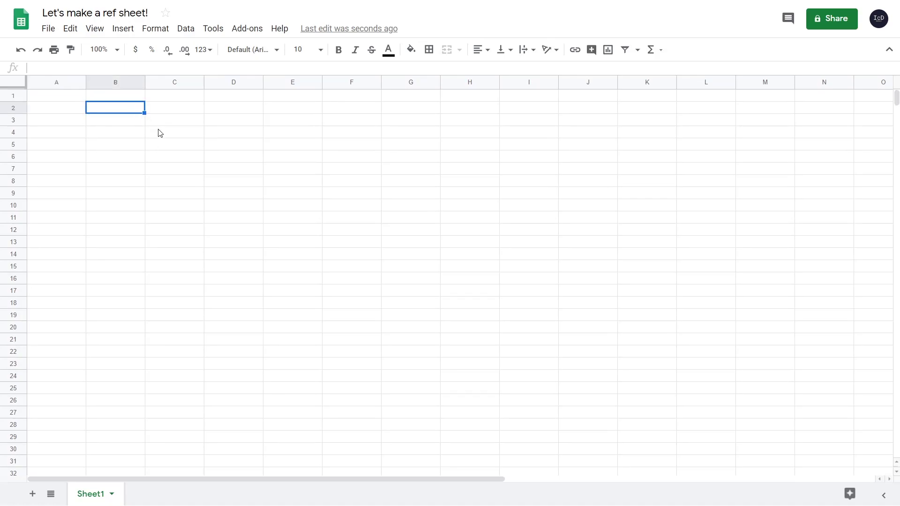
{"action": "type", "text": "Match"}
{"action": "left_click", "coordinate": [163, 107]}
{"action": "key", "text": "Left"}
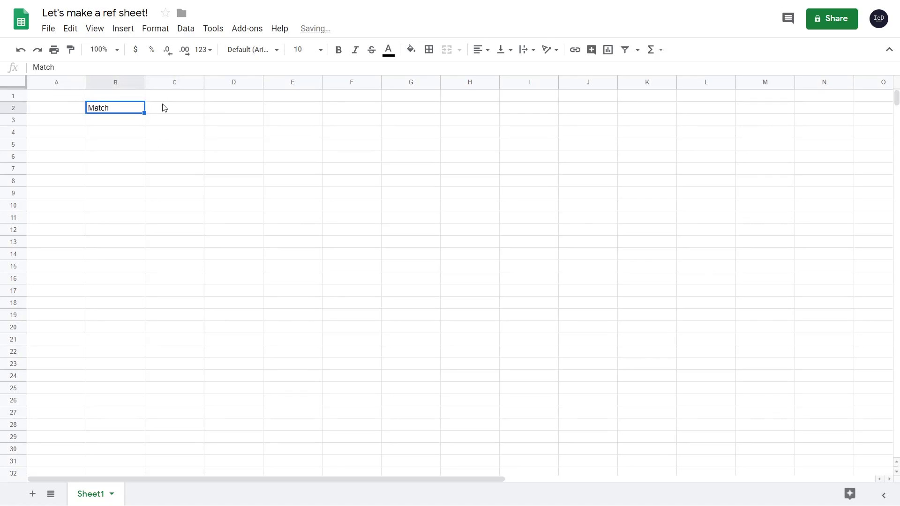
{"action": "left_click", "coordinate": [126, 121]}
{"action": "type", "text": "Room Command"}
{"action": "key", "text": "Return"}
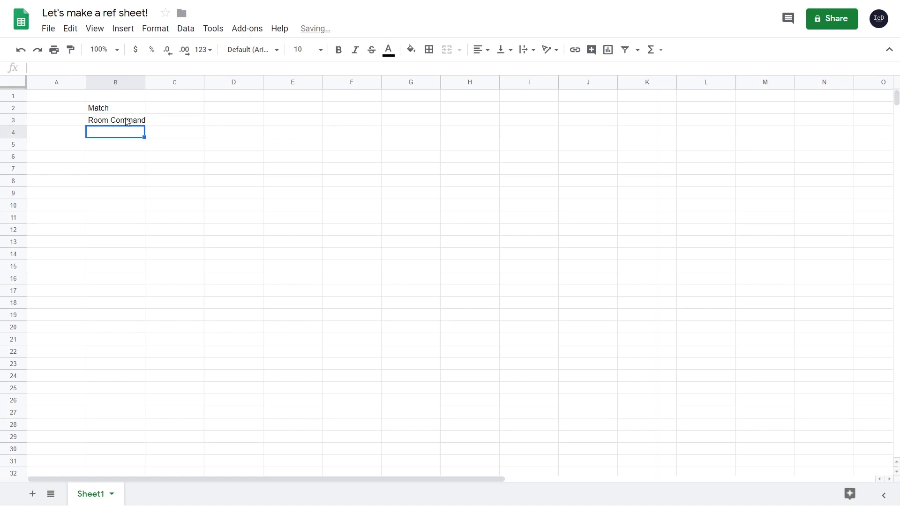
{"action": "type", "text": "MP-Link"}
{"action": "left_click", "coordinate": [182, 136]}
{"action": "key", "text": "Up"}
{"action": "key", "text": "Up"}
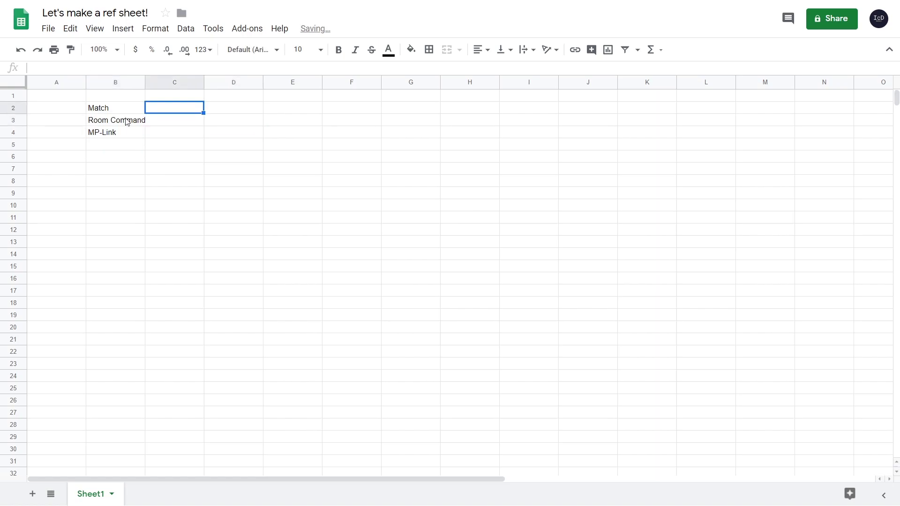
{"action": "type", "text": "1"}
{"action": "key", "text": "Return"}
{"action": "left_click", "coordinate": [122, 157]}
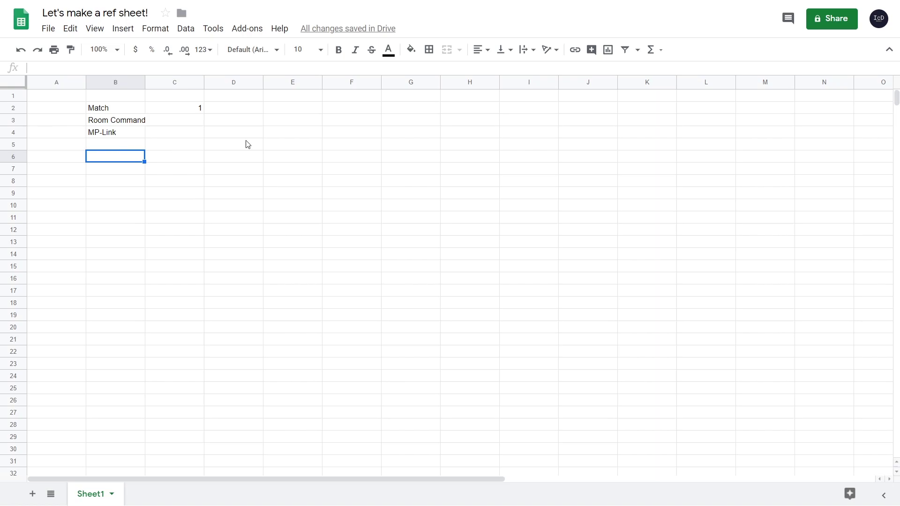
Step: Add a Player 1 / vs / Player 2 header with Best of 11 and 0 scores below
{"action": "left_click", "coordinate": [366, 109]}
{"action": "type", "text": "Player 1"}
{"action": "key", "text": "Tab"}
{"action": "type", "text": "vs"}
{"action": "key", "text": "Tab"}
{"action": "type", "text": "Player"}
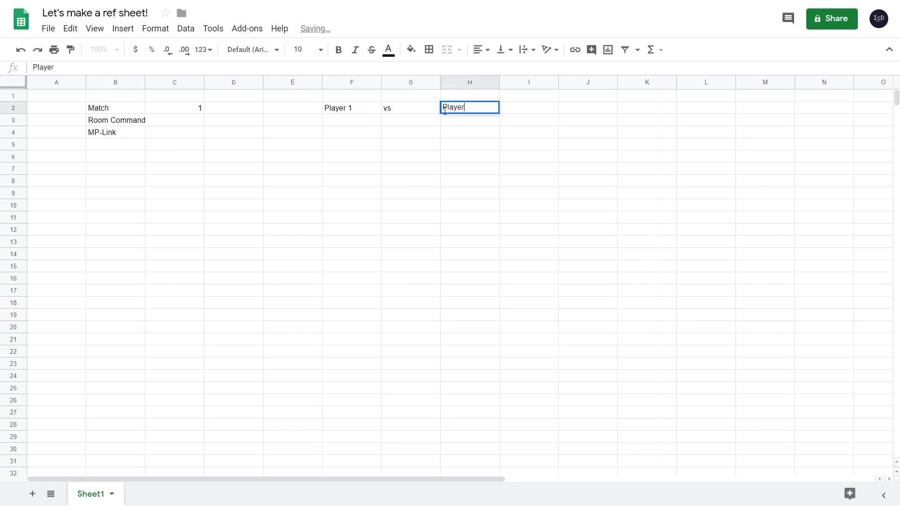
{"action": "type", "text": " 2"}
{"action": "key", "text": "Return"}
{"action": "key", "text": "Left"}
{"action": "type", "text": "Best of 11"}
{"action": "key", "text": "Left"}
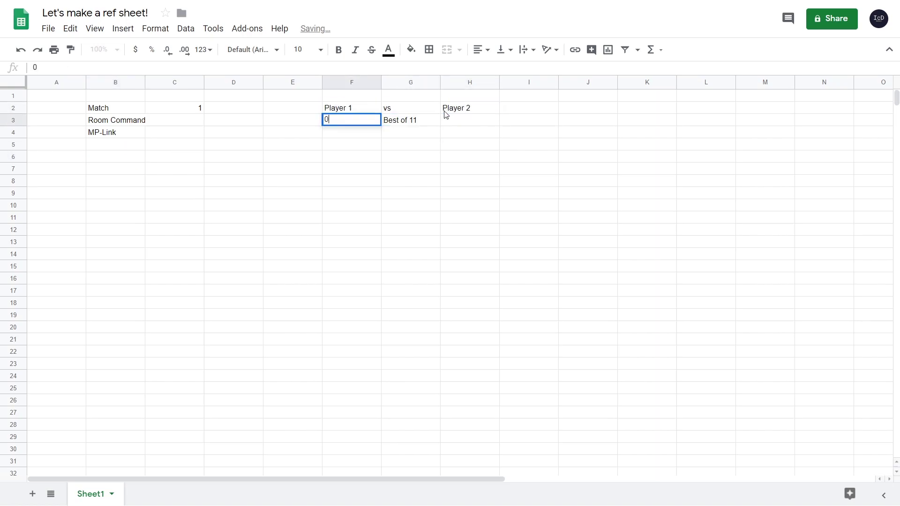
{"action": "type", "text": "0"}
{"action": "left_click", "coordinate": [231, 83]}
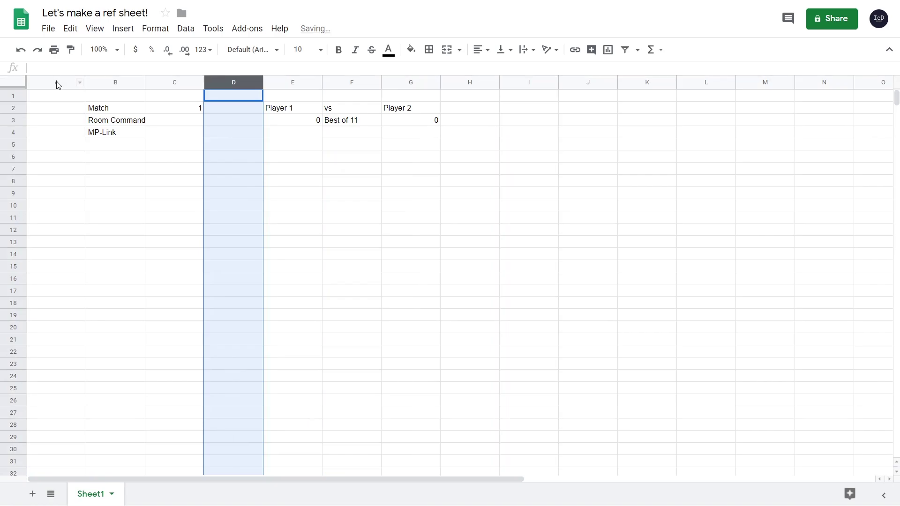
Step: Resize spacer columns A and D to 35 px wide
{"action": "left_click", "coordinate": [56, 84], "text": "ctrl"}
{"action": "left_click", "coordinate": [469, 84], "text": "ctrl"}
{"action": "right_click", "coordinate": [470, 83]}
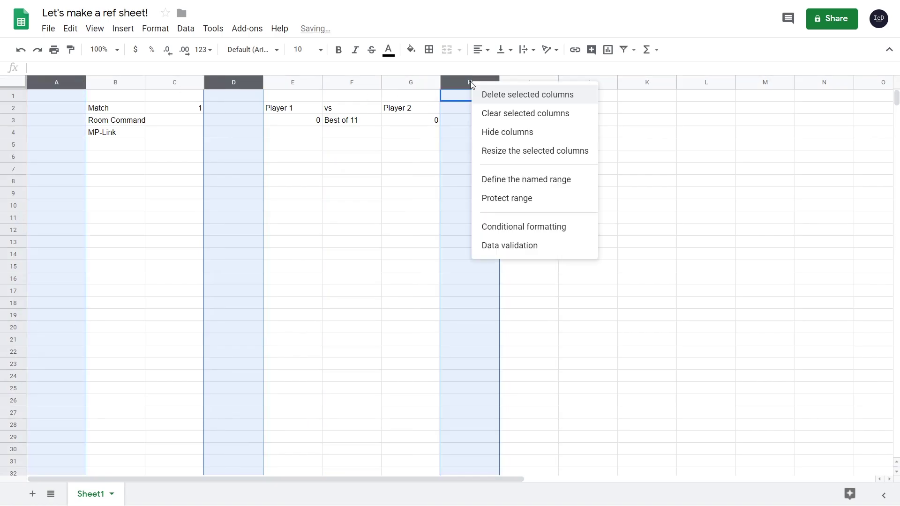
{"action": "left_click", "coordinate": [542, 152]}
{"action": "type", "text": "35"}
{"action": "key", "text": "Return"}
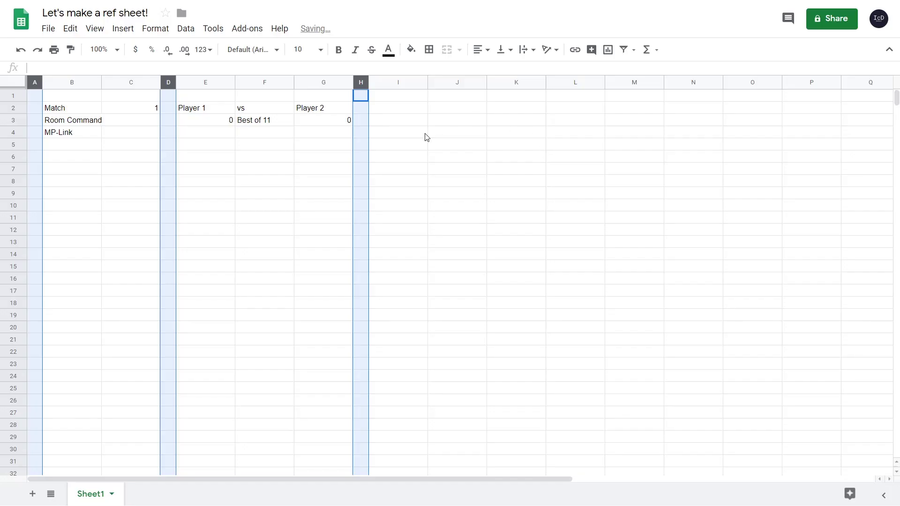
{"action": "left_click", "coordinate": [82, 122]}
Step: Delete the unused rows 46 through 1000
{"action": "left_click", "coordinate": [13, 95]}
{"action": "key", "text": "ctrl+Down"}
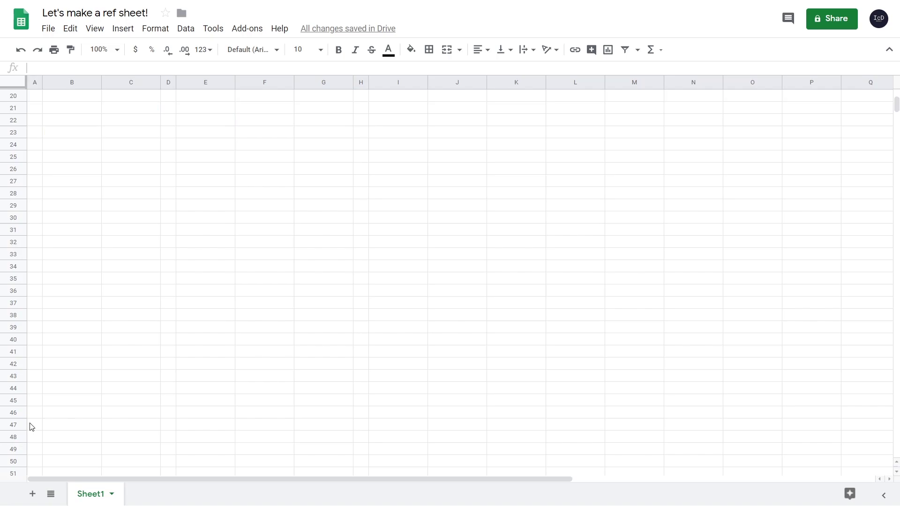
{"action": "left_click", "coordinate": [23, 413]}
{"action": "key", "text": "ctrl+a"}
{"action": "right_click", "coordinate": [30, 411]}
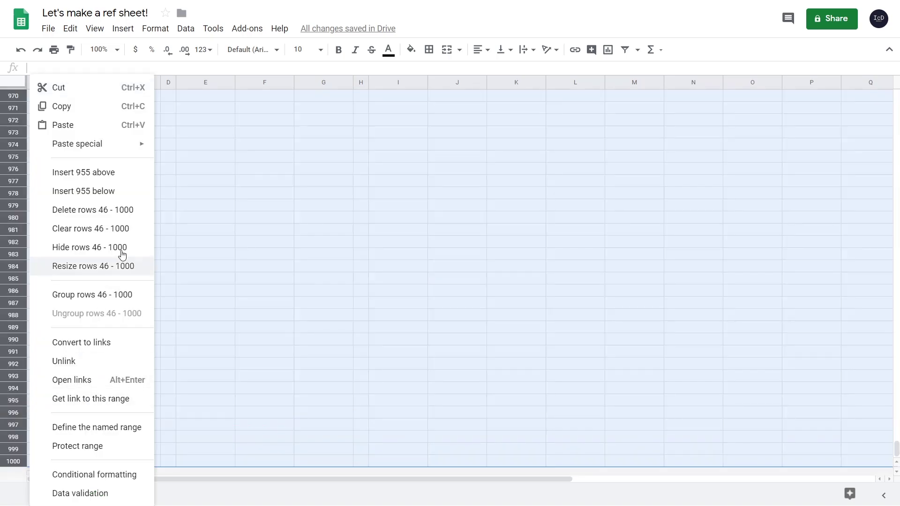
{"action": "left_click", "coordinate": [125, 209]}
Step: Resize rows 1–45 to a height of 25 px
{"action": "key", "text": "ctrl+shift+Up"}
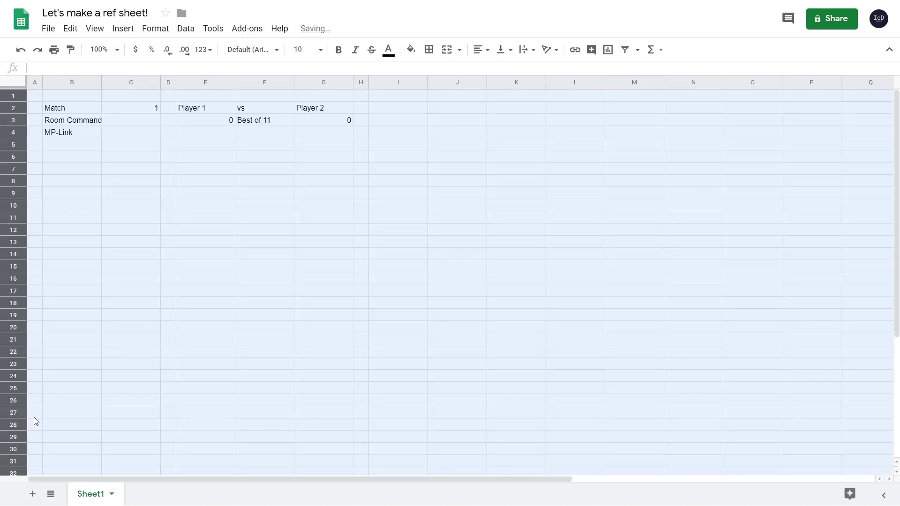
{"action": "right_click", "coordinate": [14, 308]}
{"action": "left_click", "coordinate": [89, 266]}
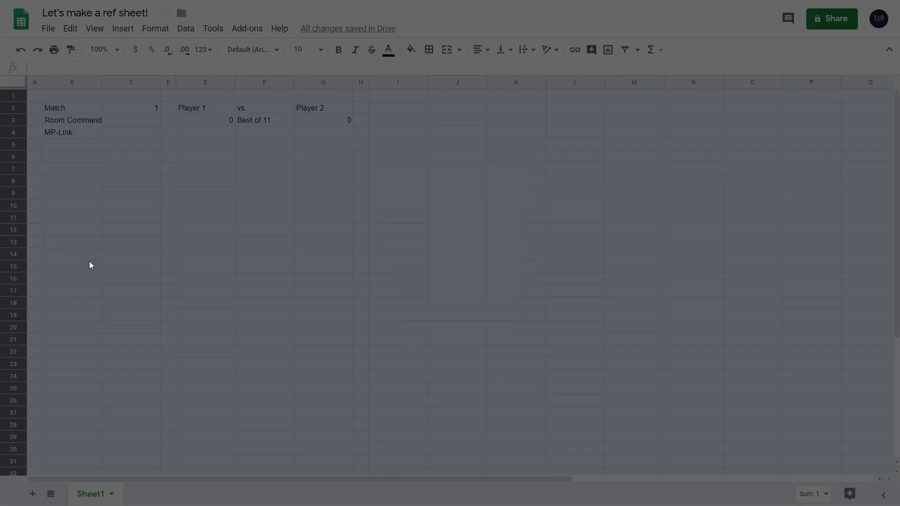
{"action": "double_click", "coordinate": [428, 248]}
{"action": "type", "text": "25"}
{"action": "key", "text": "Return"}
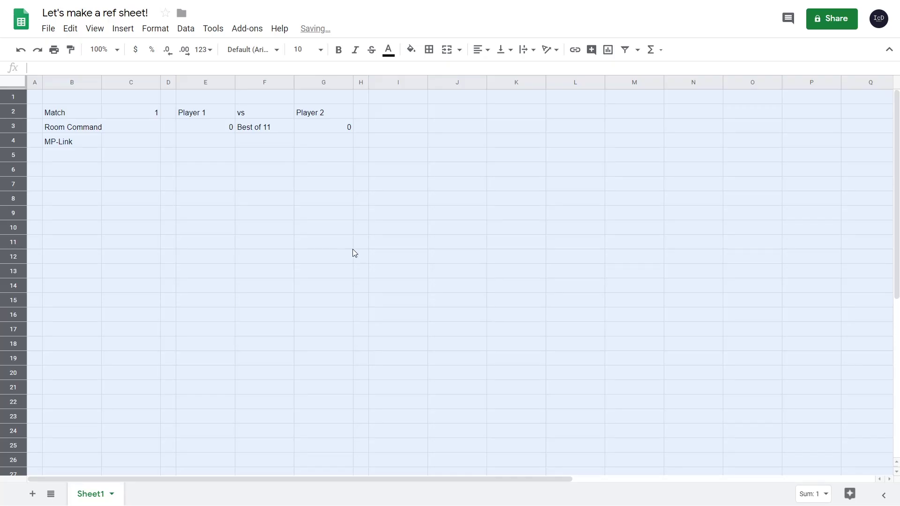
Step: Set the whole sheet's font to Nunito with middle vertical alignment
{"action": "left_click", "coordinate": [253, 50]}
{"action": "left_click", "coordinate": [285, 210]}
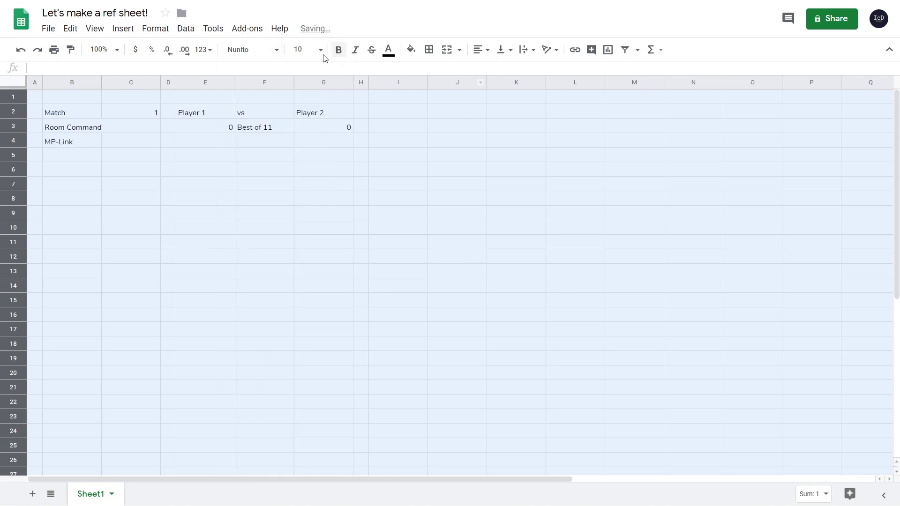
{"action": "left_click", "coordinate": [503, 52]}
{"action": "left_click", "coordinate": [517, 69]}
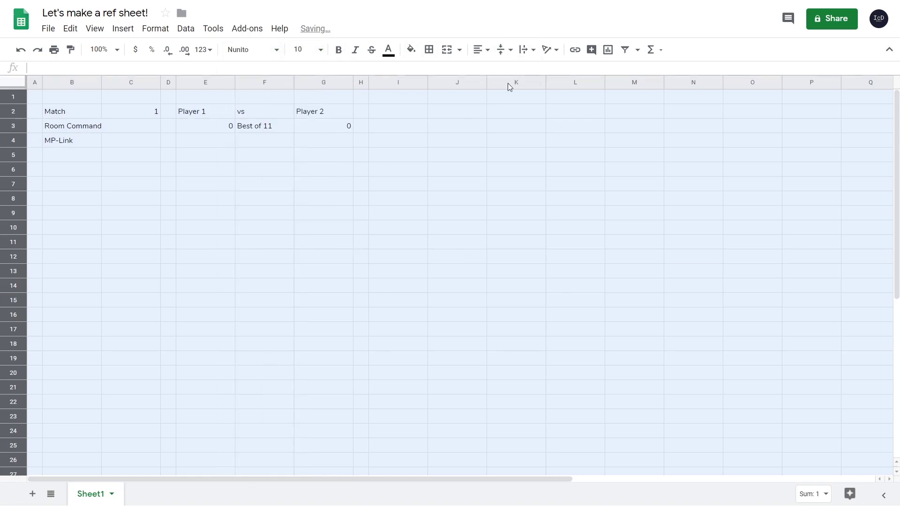
{"action": "left_click", "coordinate": [330, 188]}
{"action": "left_click", "coordinate": [34, 82]}
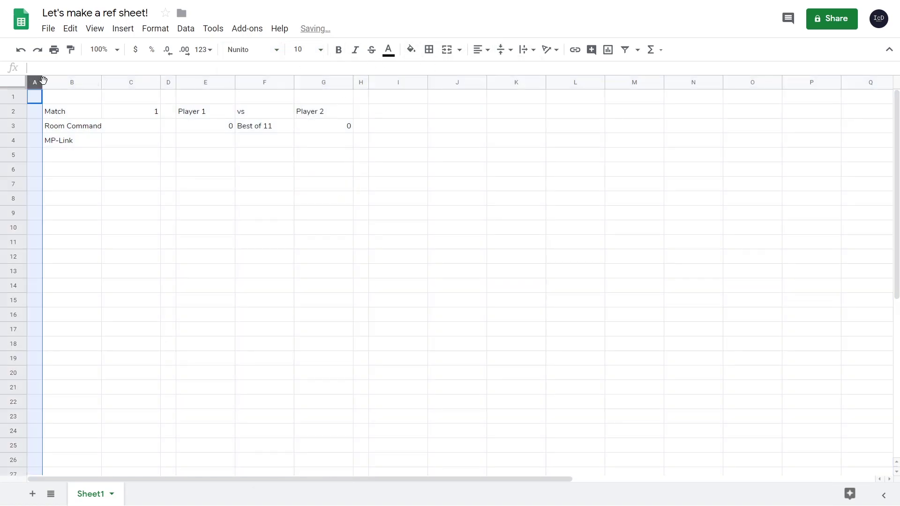
{"action": "left_click", "coordinate": [167, 83], "text": "ctrl"}
Step: Fill columns A, D, H and row 1 with the custom dark navy colour #23234a
{"action": "left_click", "coordinate": [360, 83], "text": "ctrl"}
{"action": "left_click", "coordinate": [18, 97], "text": "ctrl"}
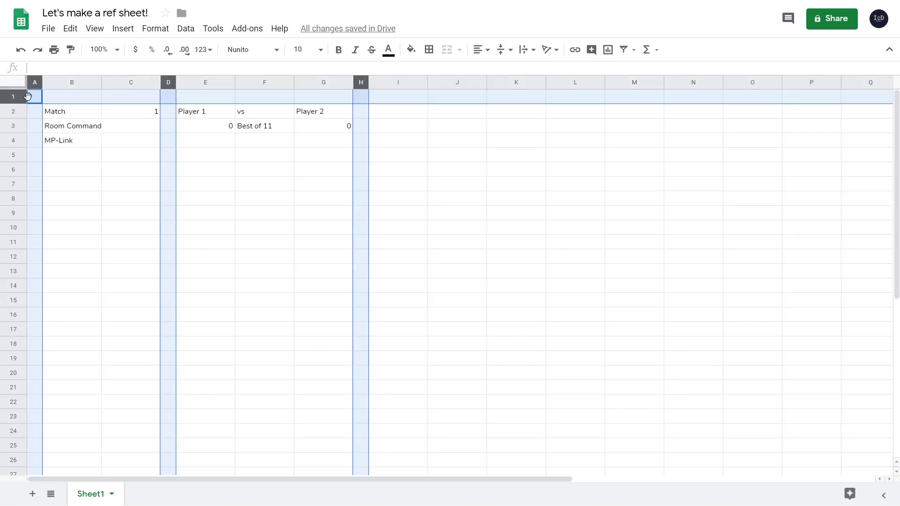
{"action": "left_click", "coordinate": [411, 50]}
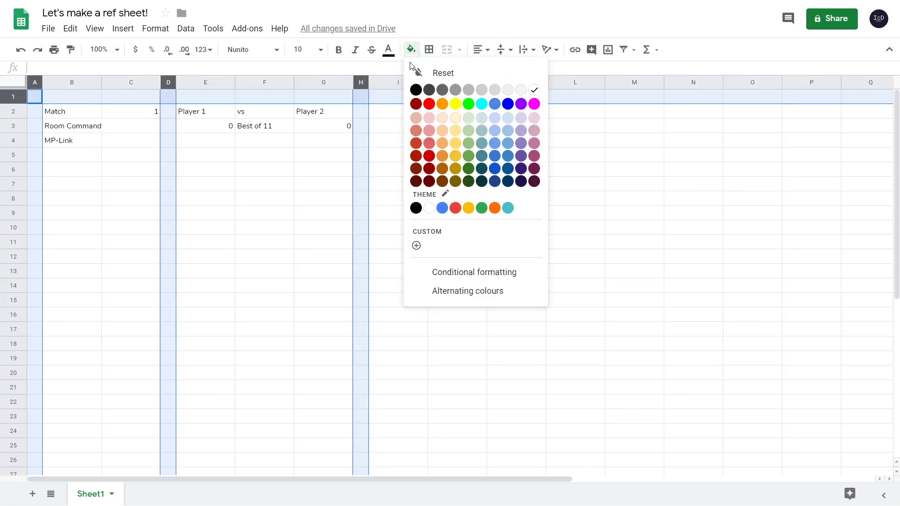
{"action": "left_click", "coordinate": [417, 246]}
{"action": "mouse_move", "coordinate": [466, 317]}
{"action": "left_mouse_down"}
{"action": "mouse_move", "coordinate": [442, 318]}
{"action": "mouse_move", "coordinate": [470, 314]}
{"action": "left_mouse_up"}
{"action": "left_click", "coordinate": [453, 260]}
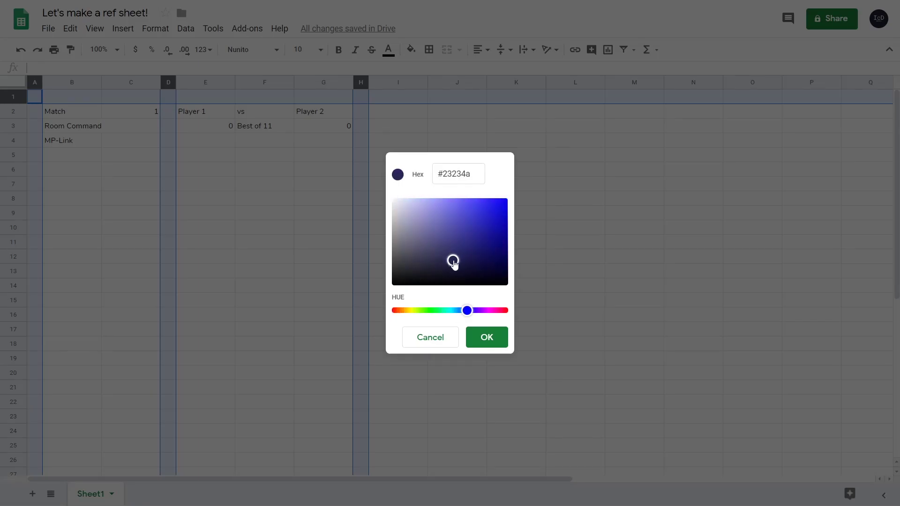
{"action": "left_click", "coordinate": [483, 338]}
{"action": "left_click", "coordinate": [335, 173]}
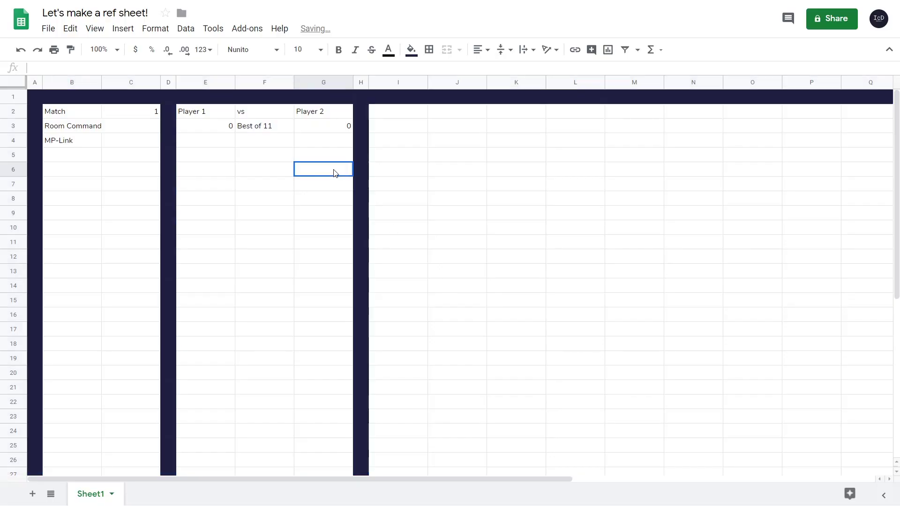
Step: Resize column B to 250 px wide
{"action": "left_click", "coordinate": [64, 118]}
{"action": "left_click", "coordinate": [155, 154]}
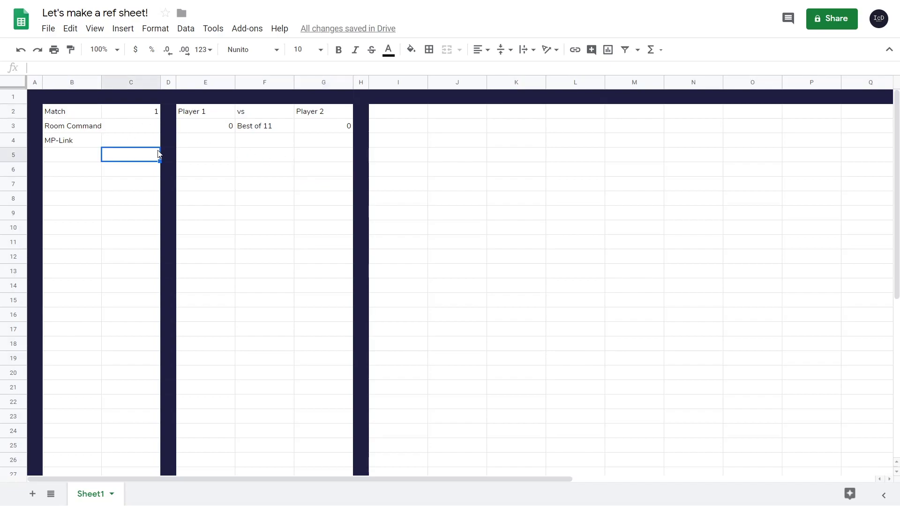
{"action": "left_click", "coordinate": [129, 126]}
{"action": "right_click", "coordinate": [72, 80]}
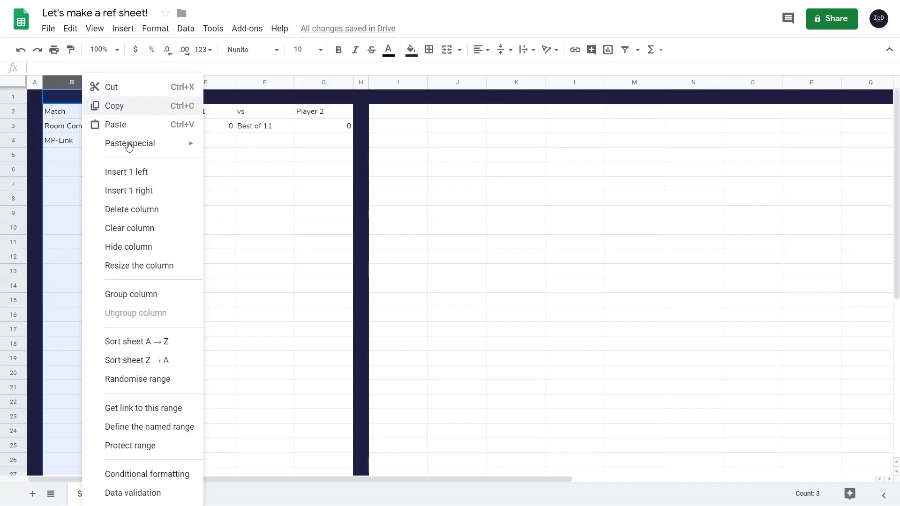
{"action": "left_click", "coordinate": [167, 265]}
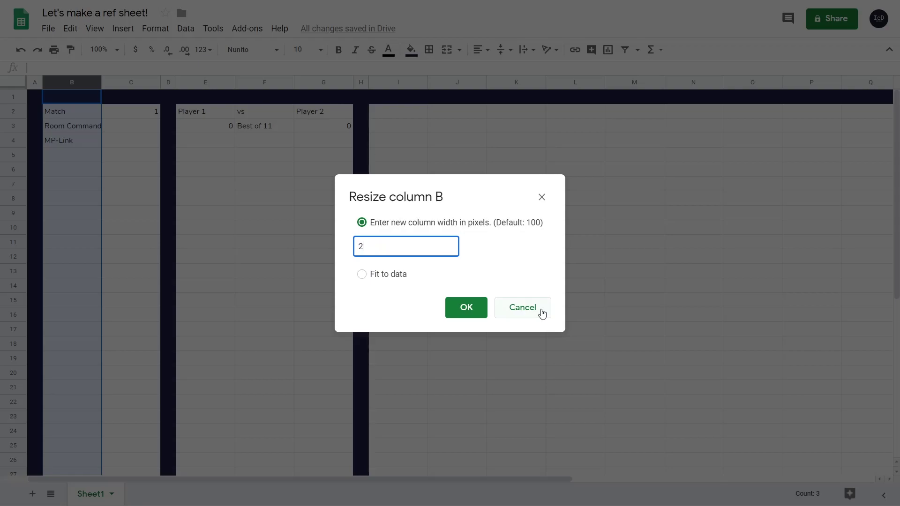
{"action": "type", "text": "250"}
{"action": "key", "text": "Return"}
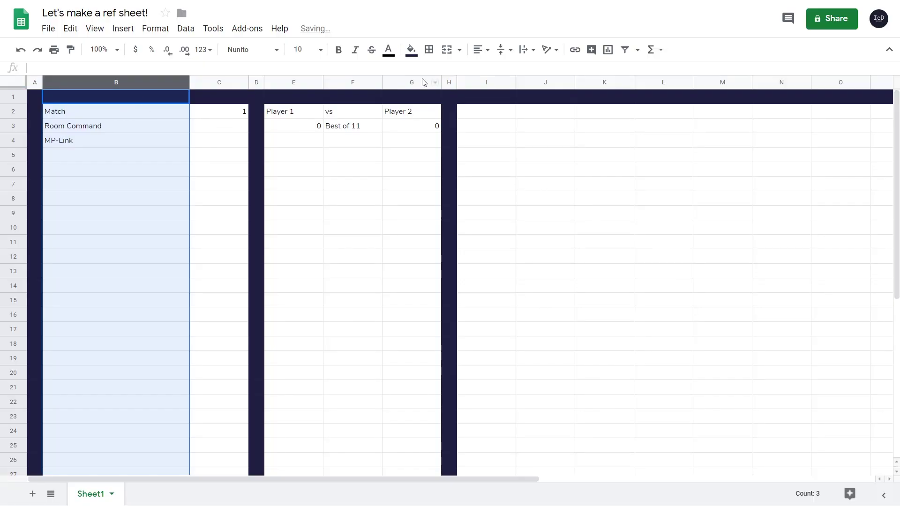
Step: Right-align the Match, Room Command and MP-Link labels in B2:B4
{"action": "left_click", "coordinate": [482, 50]}
{"action": "left_click", "coordinate": [218, 140]}
{"action": "left_click_drag", "start_coordinate": [94, 111], "coordinate": [155, 140]}
{"action": "left_click", "coordinate": [488, 51]}
{"action": "left_click", "coordinate": [509, 71]}
{"action": "left_click", "coordinate": [346, 141]}
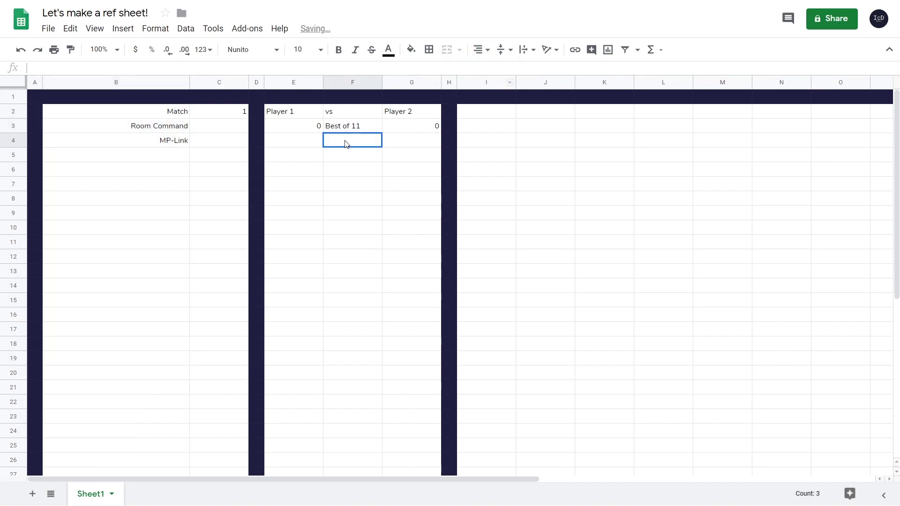
Step: Centre-align columns E through G holding the player header block
{"action": "left_click_drag", "start_coordinate": [313, 117], "coordinate": [412, 125]}
{"action": "left_click_drag", "start_coordinate": [412, 82], "coordinate": [302, 83]}
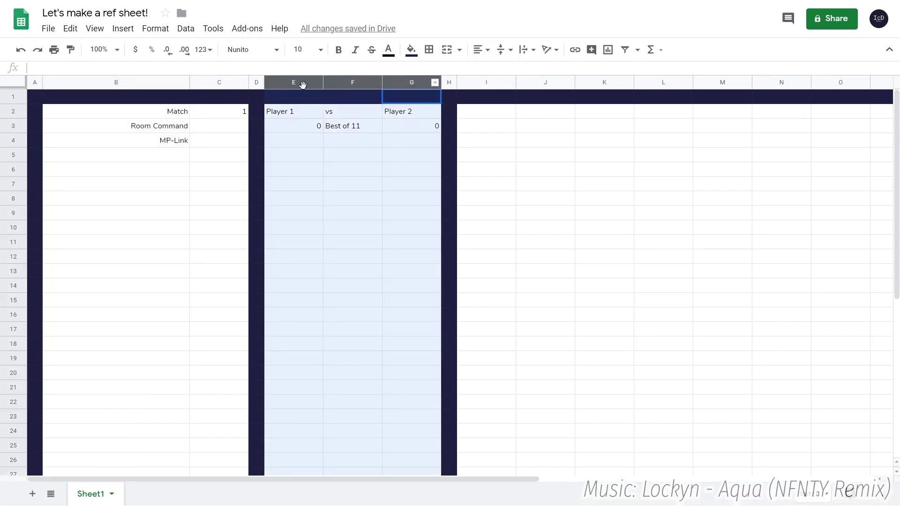
{"action": "left_click", "coordinate": [476, 48]}
{"action": "left_click", "coordinate": [495, 70]}
{"action": "left_click", "coordinate": [330, 173]}
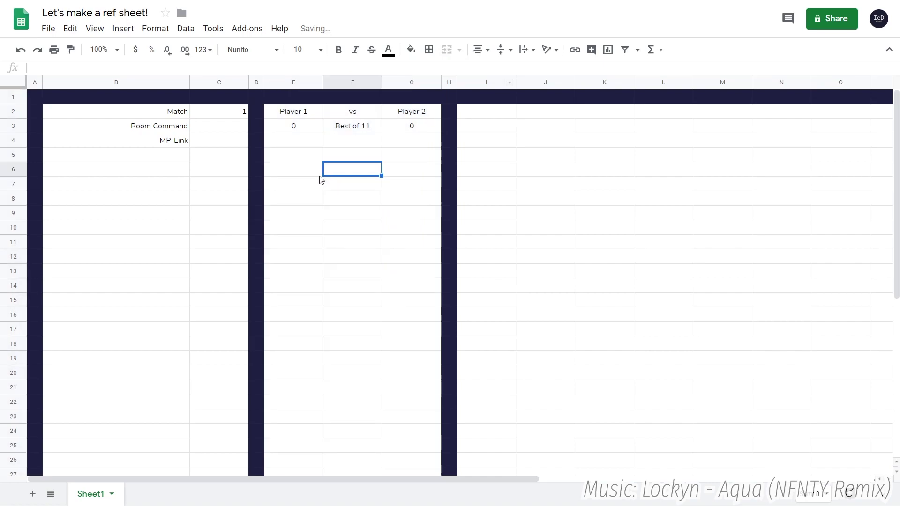
Step: Enter the headers 'Ban 1' in J2 and 'Ban 2' in K2
{"action": "left_click", "coordinate": [502, 112]}
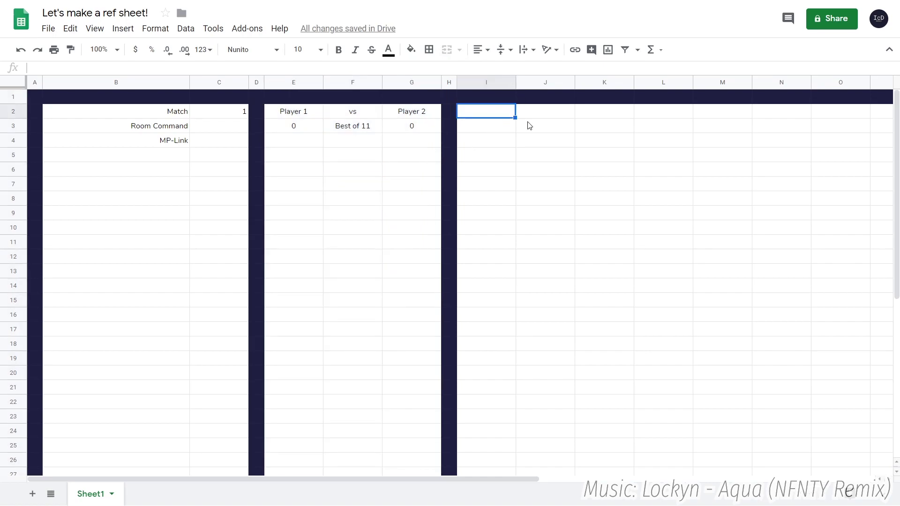
{"action": "key", "text": "Right"}
{"action": "type", "text": "Ban"}
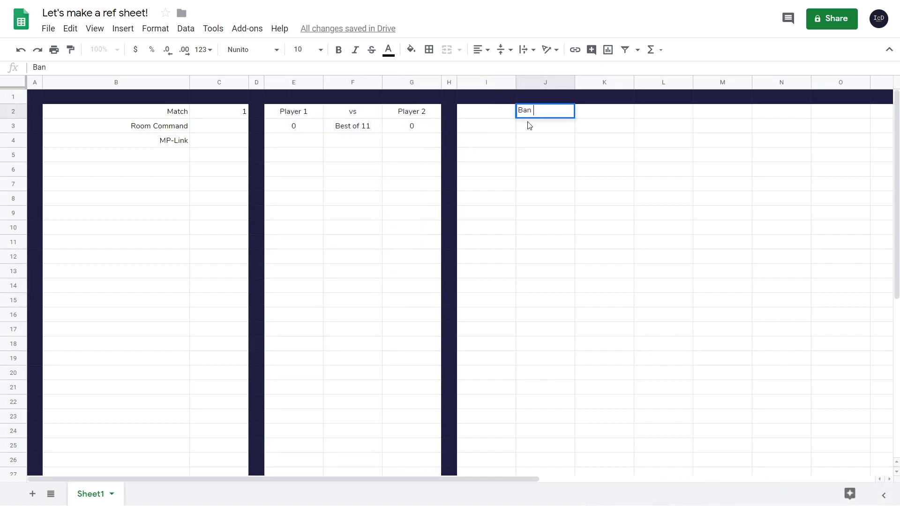
{"action": "type", "text": " 1"}
{"action": "key", "text": "Tab"}
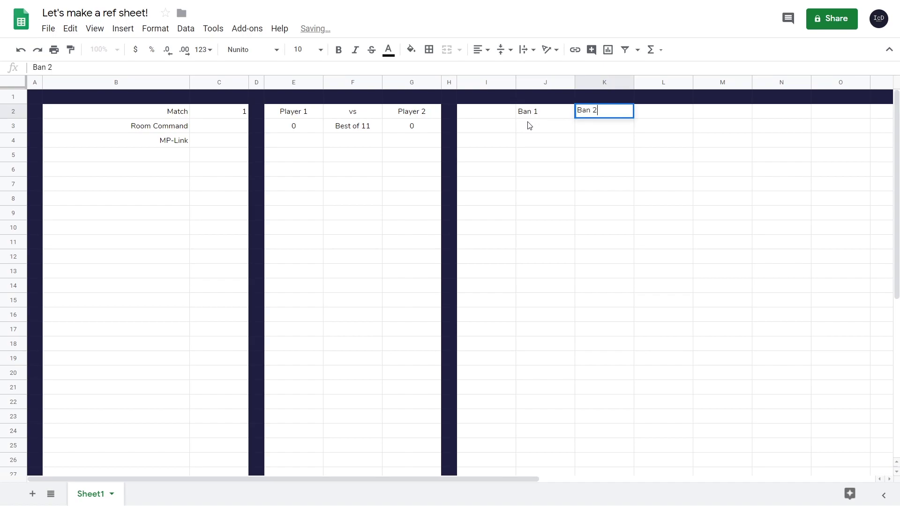
{"action": "key", "text": "Return"}
Step: Link I3 to E2 and I4 to G2 so they show Player 1 and Player 2
{"action": "key", "text": "Left"}
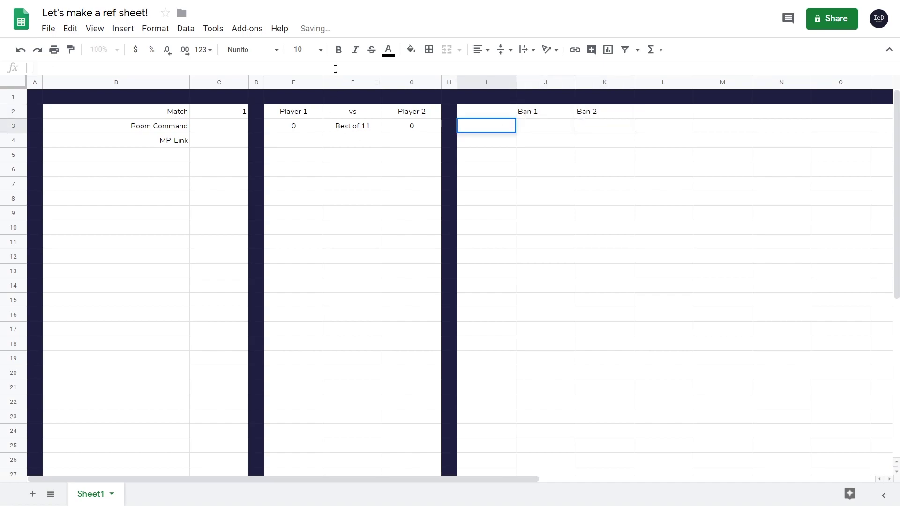
{"action": "type", "text": "="}
{"action": "left_click", "coordinate": [275, 109]}
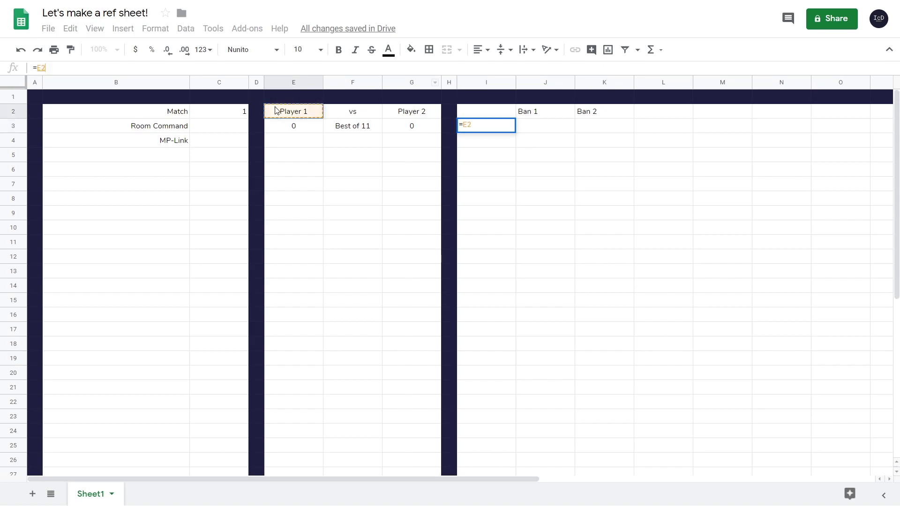
{"action": "key", "text": "Return"}
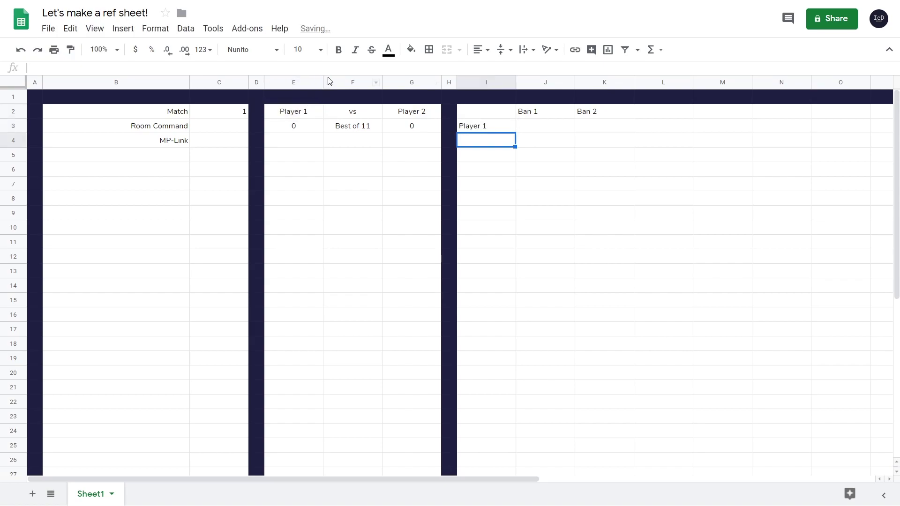
{"action": "left_click", "coordinate": [413, 117]}
{"action": "key", "text": "Return"}
{"action": "left_click", "coordinate": [208, 140]}
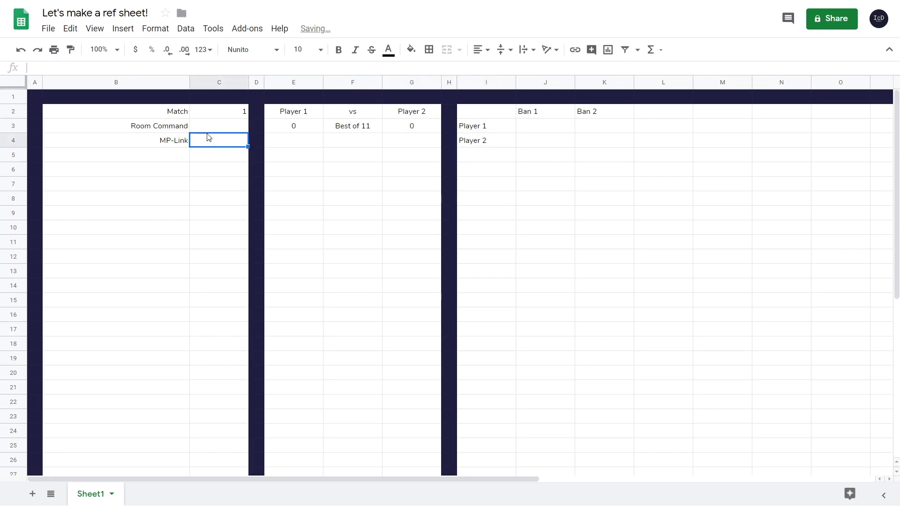
Step: Start an IF formula in C3 that stays blank when E2 is empty, otherwise '!mp make REF'
{"action": "left_click", "coordinate": [208, 126]}
{"action": "left_click", "coordinate": [224, 67]}
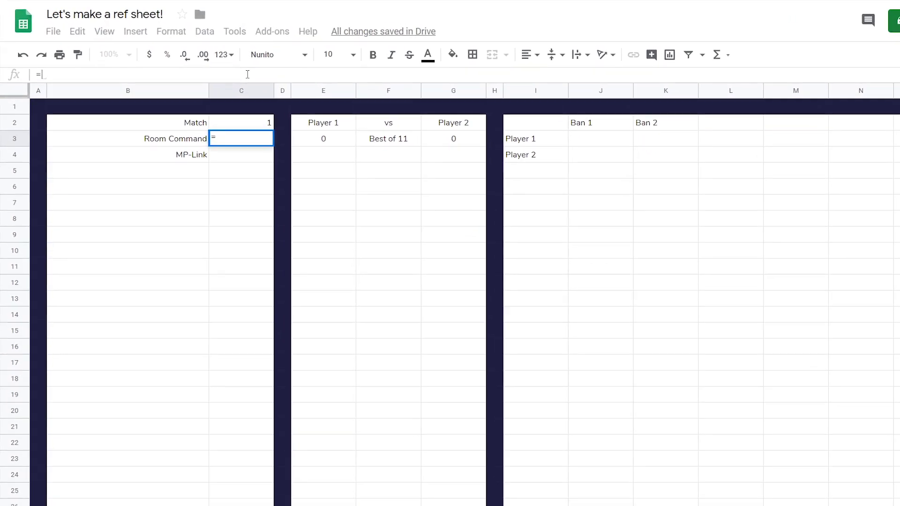
{"action": "type", "text": "=IF("}
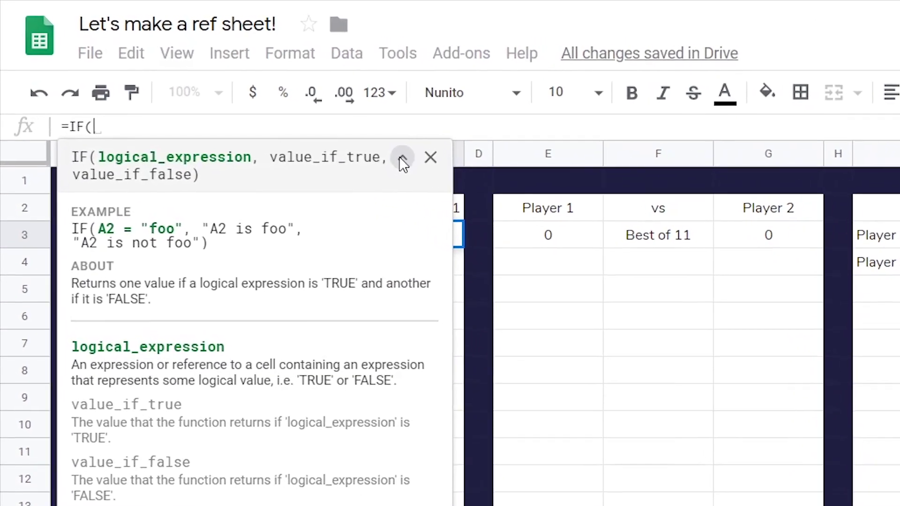
{"action": "left_click", "coordinate": [403, 160]}
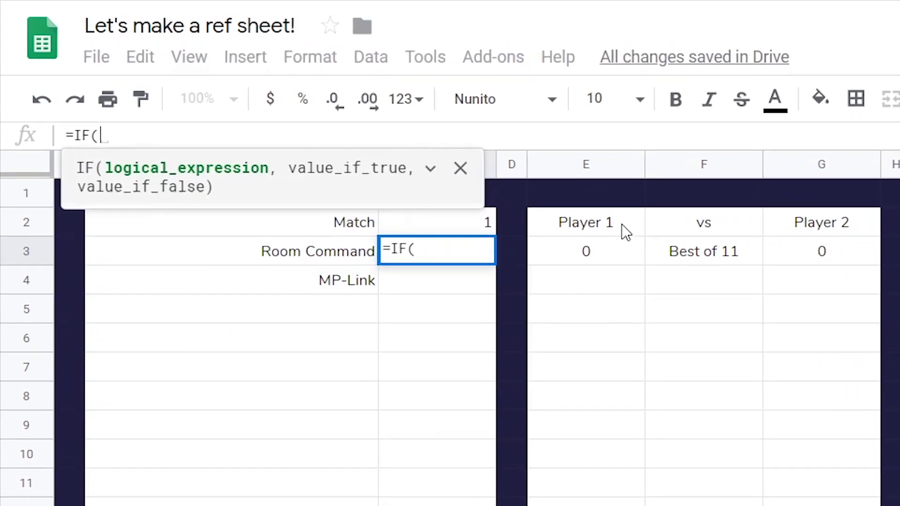
{"action": "left_click", "coordinate": [575, 211]}
{"action": "type", "text": "=\"\",\"\","}
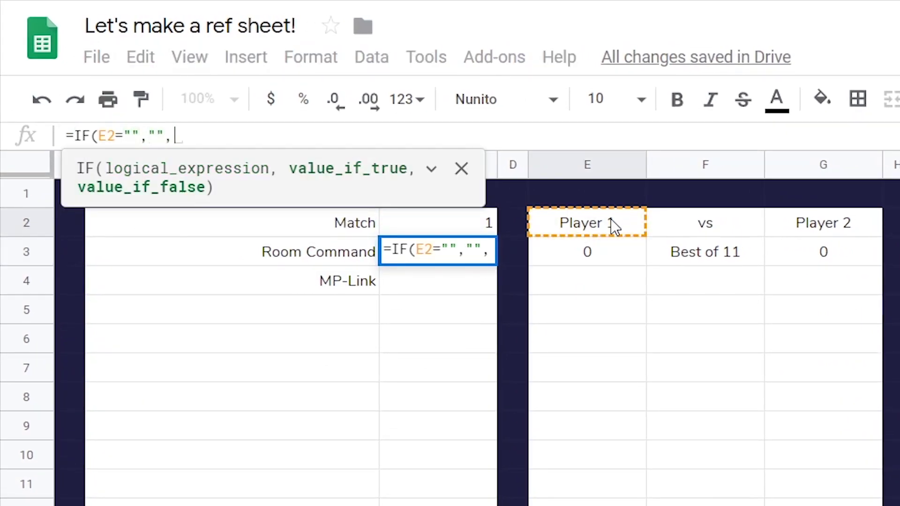
{"action": "type", "text": "\"\""}
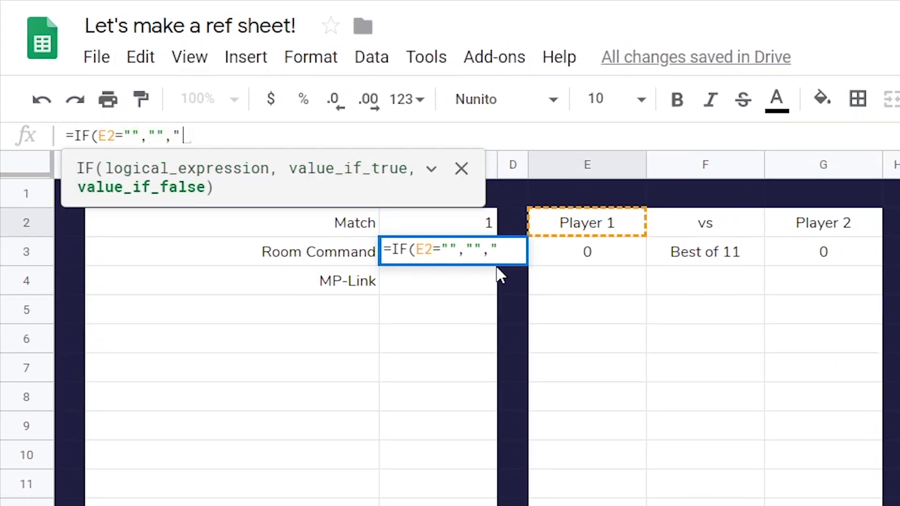
{"action": "type", "text": "!mp make"}
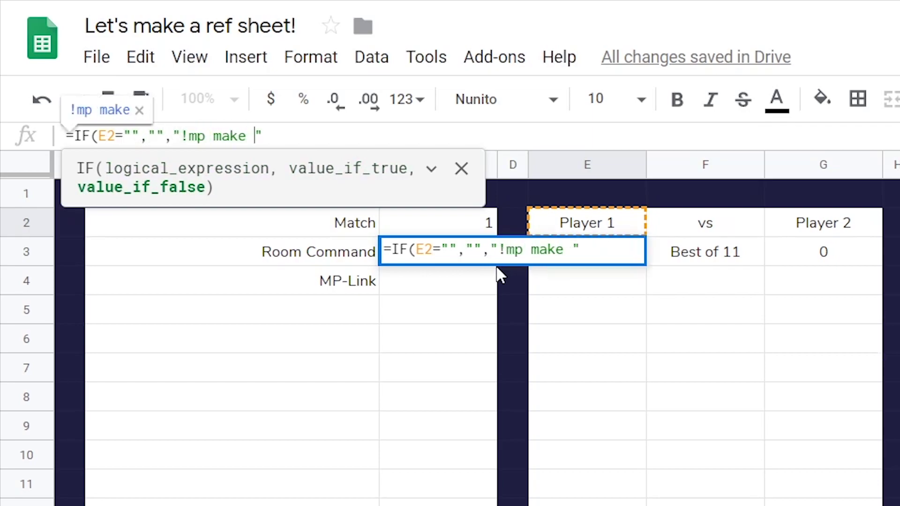
{"action": "type", "text": "REF: (\"&&\") vs ()"}
{"action": "key", "text": "Left"}
{"action": "key", "text": "Left"}
{"action": "key", "text": "Left"}
{"action": "key", "text": "Left"}
{"action": "key", "text": "Left"}
{"action": "key", "text": "Left"}
{"action": "key", "text": "Left"}
{"action": "key", "text": "Left"}
{"action": "key", "text": "Left"}
Step: Add E2 and G2 references so C3 reads '!mp make REF: (Player 1) vs (Player 2)'
{"action": "left_click", "coordinate": [609, 222]}
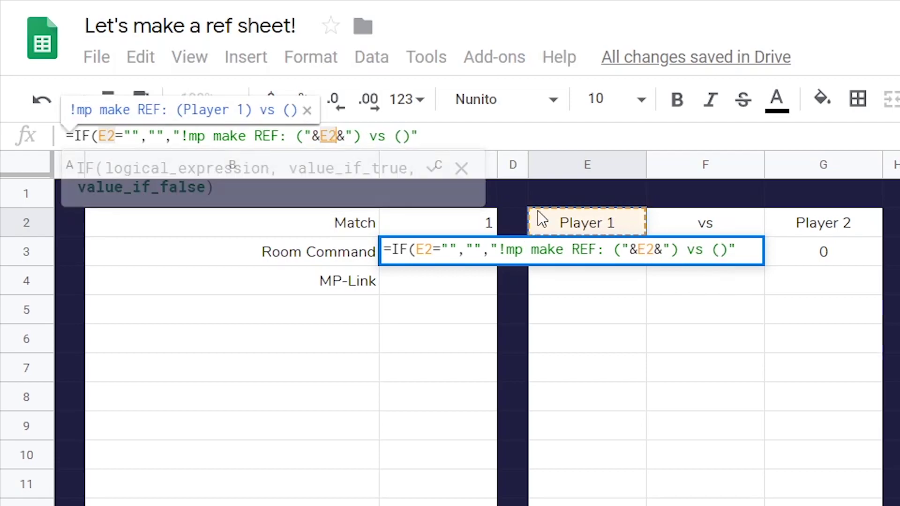
{"action": "left_click", "coordinate": [406, 136]}
{"action": "type", "text": "\""}
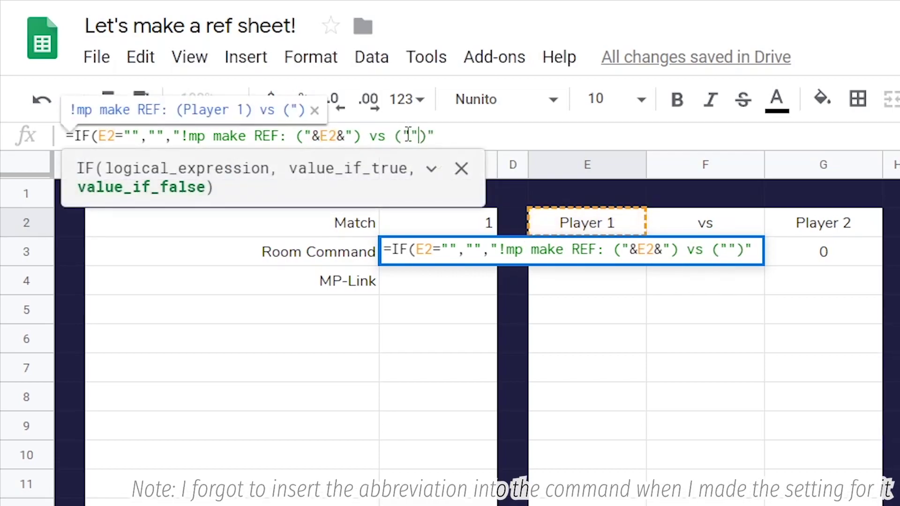
{"action": "type", "text": "& &"}
{"action": "key", "text": "Left"}
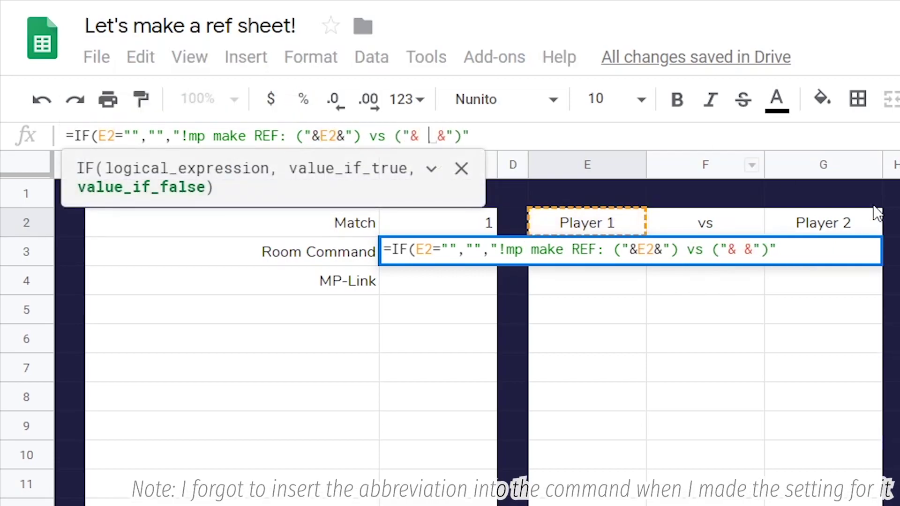
{"action": "left_click", "coordinate": [830, 227]}
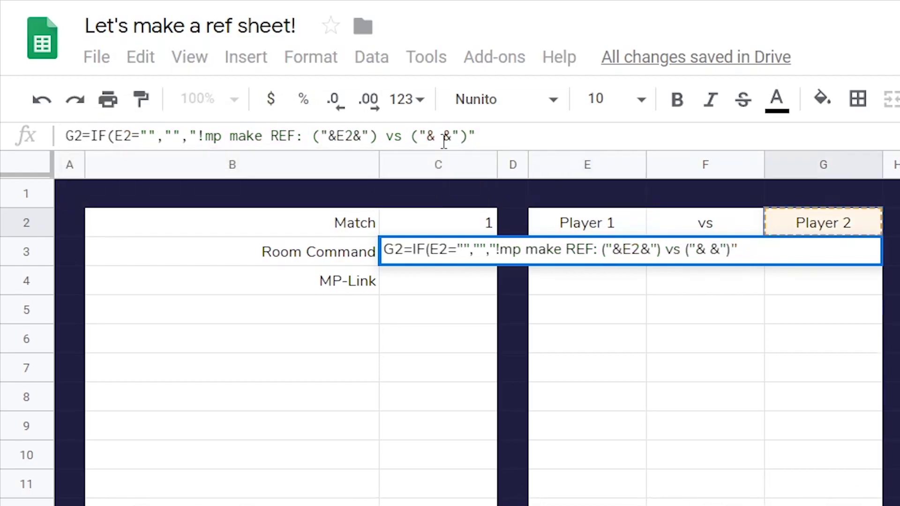
{"action": "key", "text": "BackSpace"}
{"action": "type", "text": "G2"}
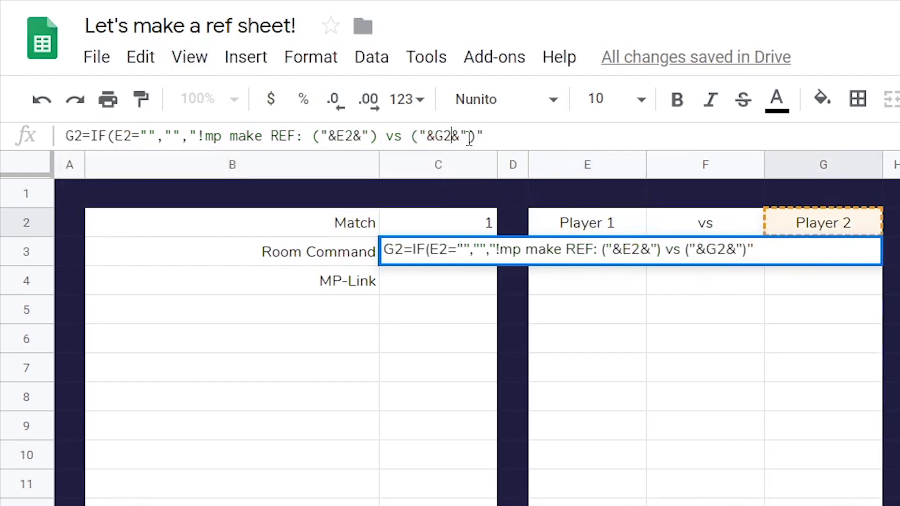
{"action": "key", "text": "Home"}
{"action": "key", "text": "Delete"}
{"action": "key", "text": "Delete"}
{"action": "left_click", "coordinate": [469, 137]}
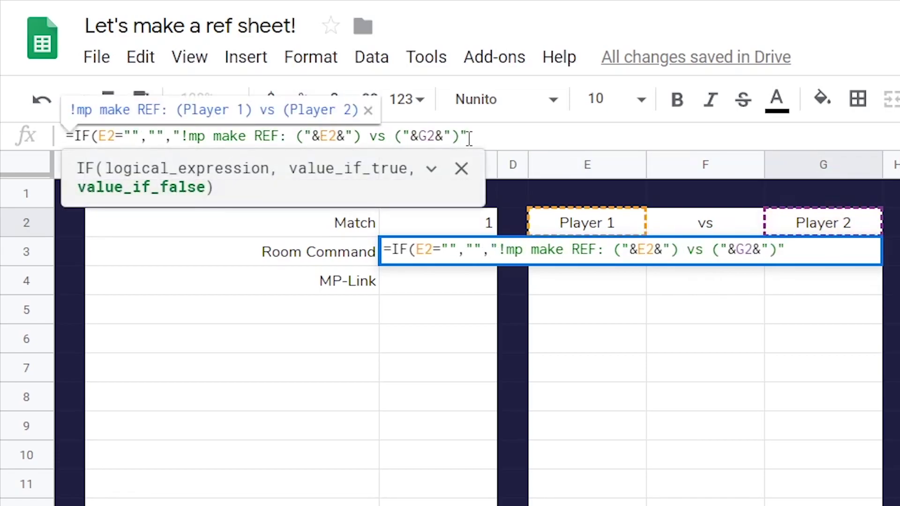
{"action": "key", "text": "Return"}
{"action": "key", "text": "Up"}
Step: Resize column C to 200 pixels and set C3's font size to 8
{"action": "left_click", "coordinate": [429, 164]}
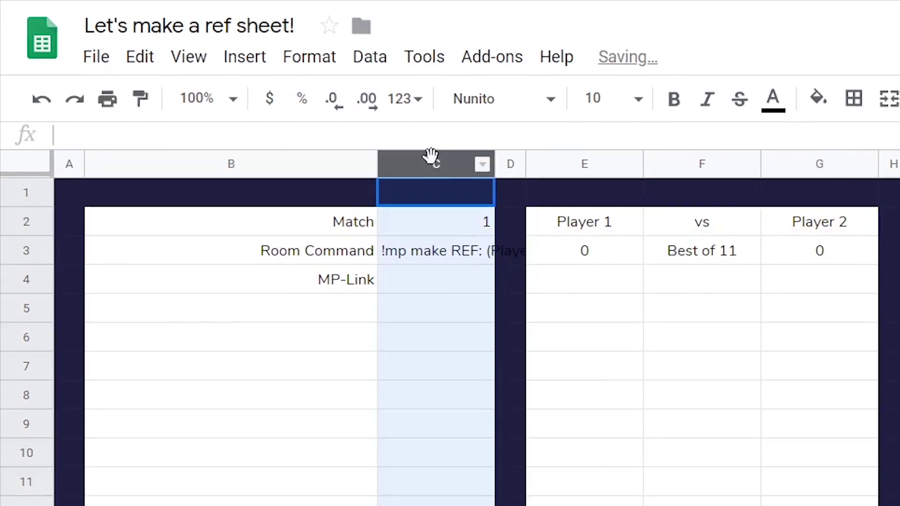
{"action": "right_click", "coordinate": [429, 164]}
{"action": "left_click", "coordinate": [458, 333]}
{"action": "type", "text": "200"}
{"action": "key", "text": "Return"}
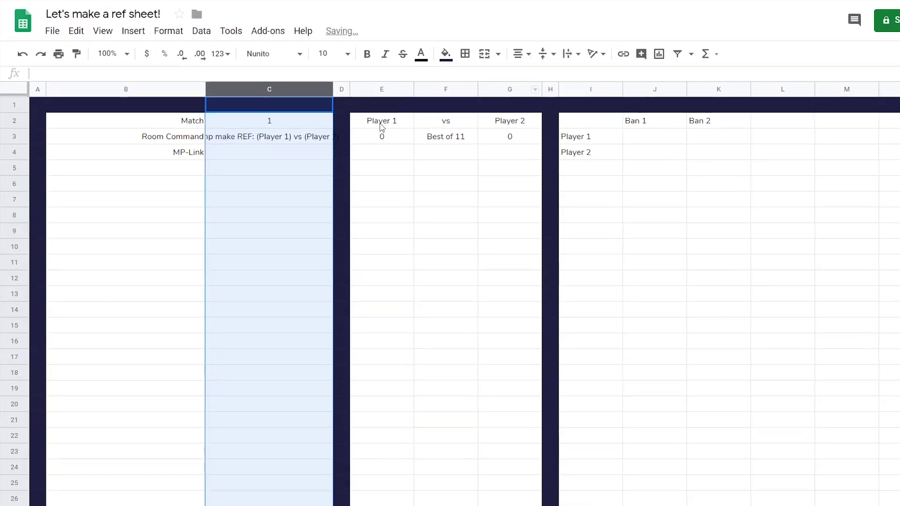
{"action": "left_click", "coordinate": [403, 232]}
{"action": "left_click", "coordinate": [592, 92]}
{"action": "left_click", "coordinate": [300, 108]}
{"action": "left_click", "coordinate": [336, 197]}
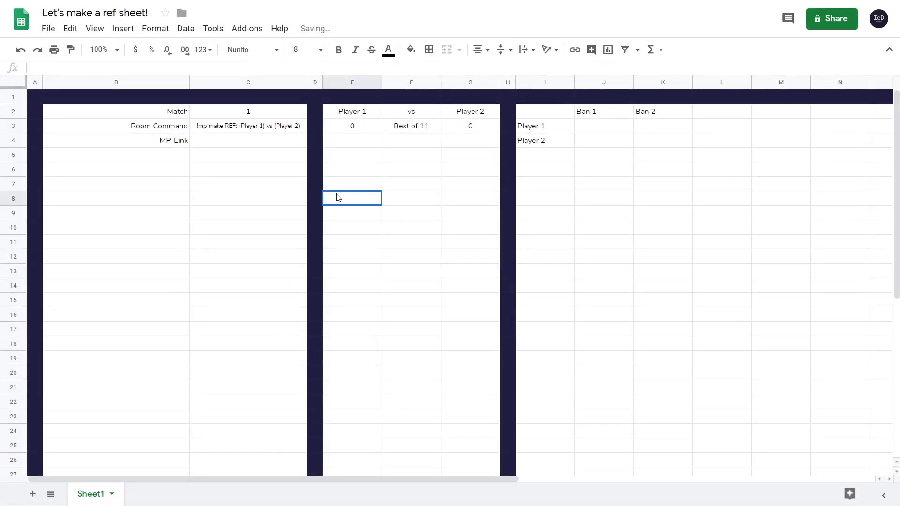
Step: Rename Sheet1 to Template and add a Settings sheet placed before it
{"action": "double_click", "coordinate": [90, 494]}
{"action": "type", "text": "Template"}
{"action": "key", "text": "Return"}
{"action": "left_click", "coordinate": [32, 494]}
{"action": "double_click", "coordinate": [157, 496]}
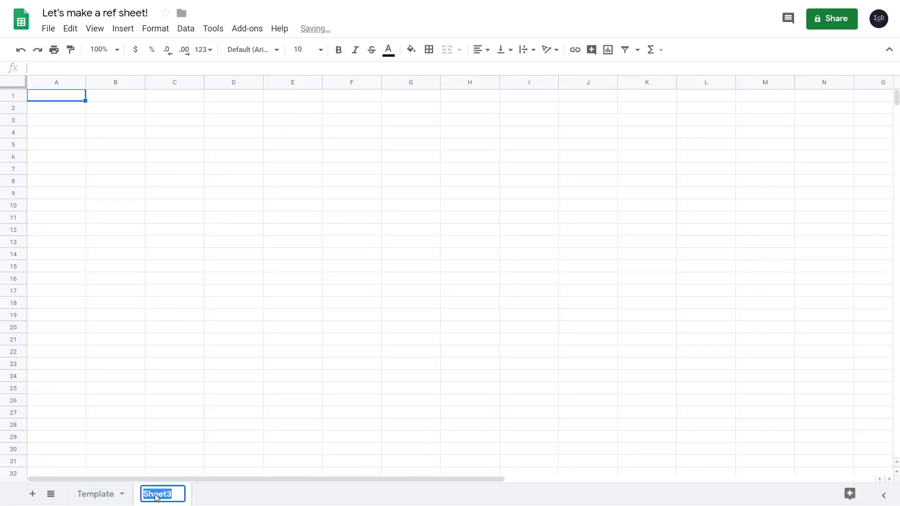
{"action": "type", "text": "Settings"}
{"action": "left_click_drag", "start_coordinate": [176, 492], "coordinate": [101, 494]}
{"action": "left_click", "coordinate": [82, 110]}
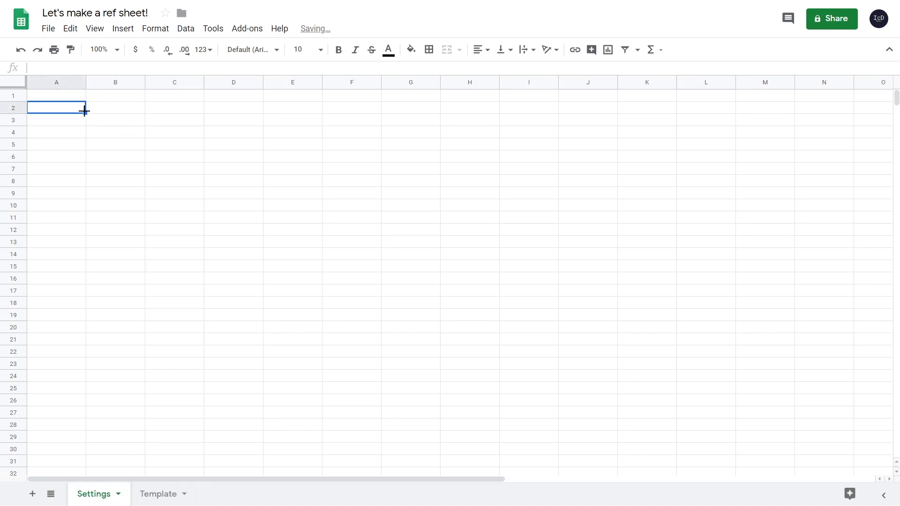
{"action": "left_click", "coordinate": [124, 112]}
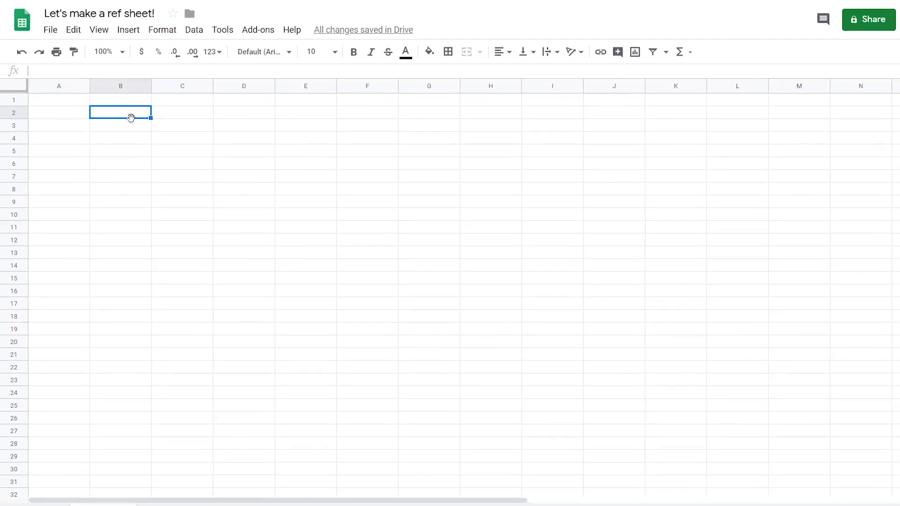
Step: Enter Gamemode 0 and Tournament Abbreviation REF in B2:C3 of Settings
{"action": "type", "text": "Gamemode"}
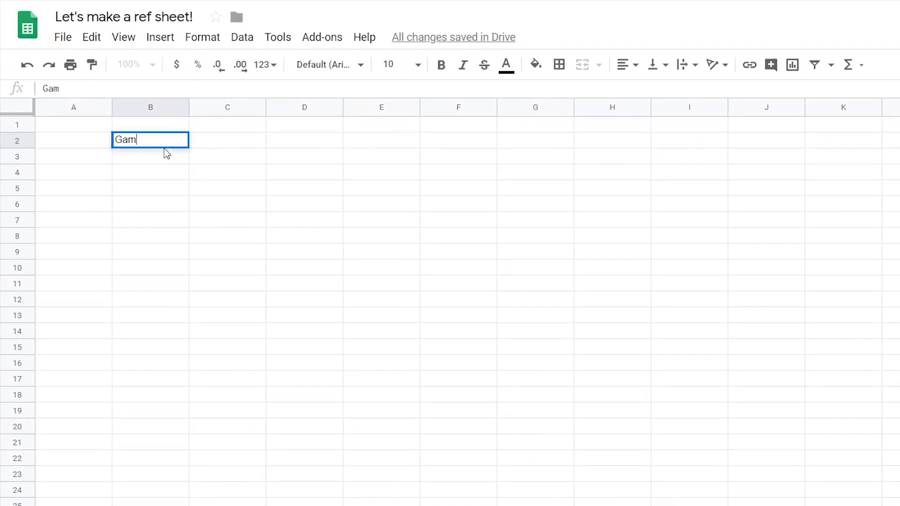
{"action": "key", "text": "Tab"}
{"action": "type", "text": "0"}
{"action": "key", "text": "Return"}
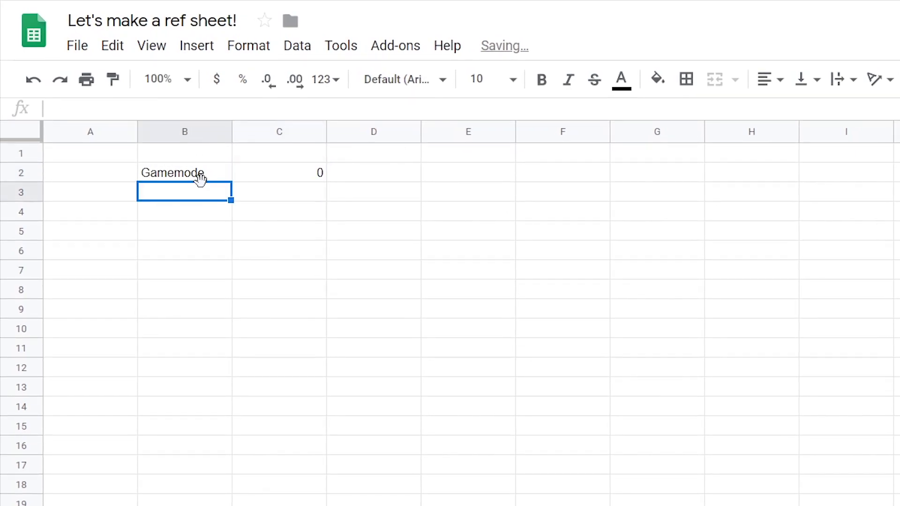
{"action": "type", "text": "Tournament a"}
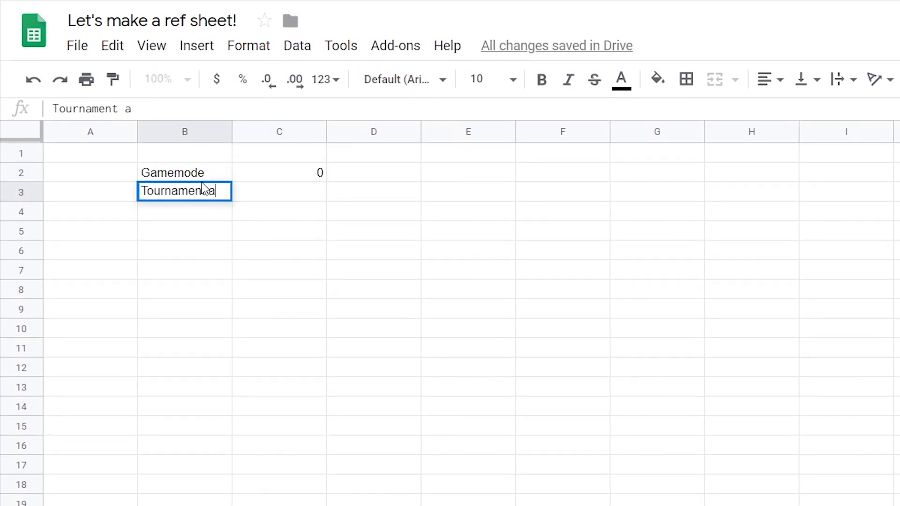
{"action": "key", "text": "BackSpace"}
{"action": "type", "text": "Abbreviation"}
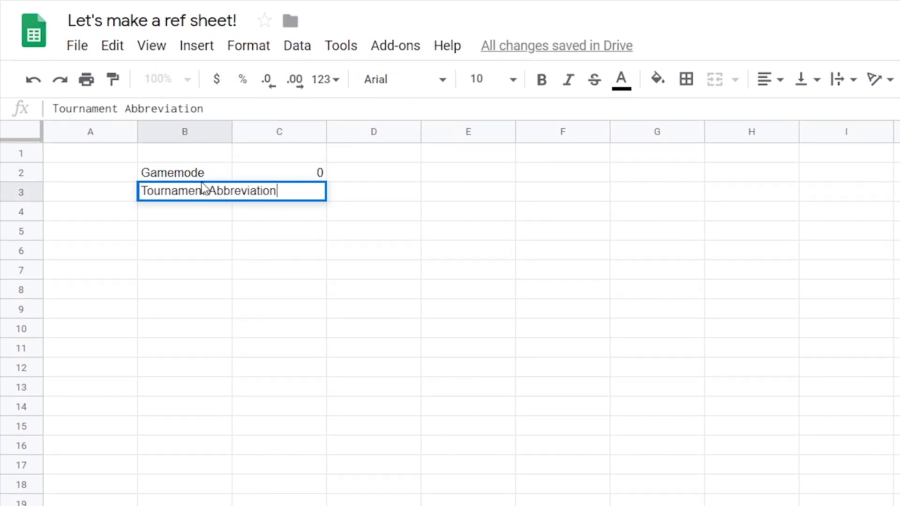
{"action": "key", "text": "Return"}
{"action": "key", "text": "Right"}
{"action": "key", "text": "Up"}
{"action": "type", "text": "REF"}
{"action": "key", "text": "Return"}
{"action": "key", "text": "Left"}
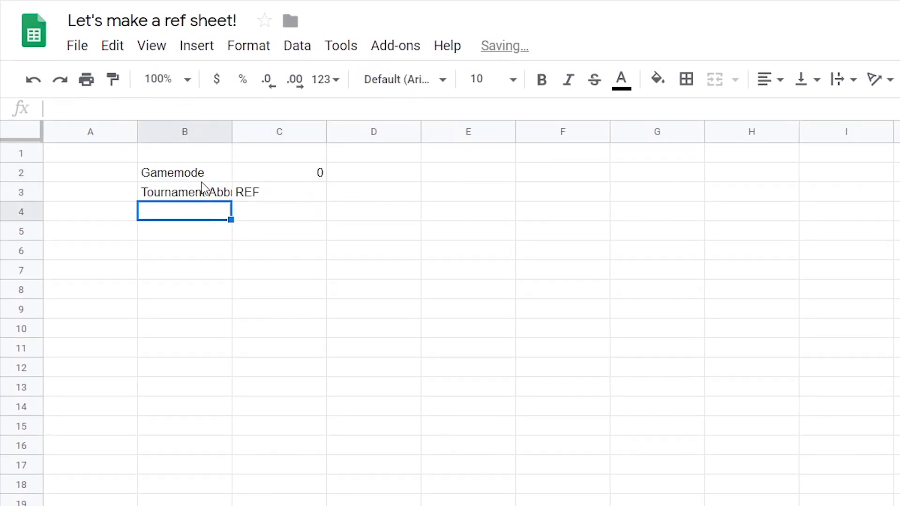
Step: Resize column B to 150 pixels
{"action": "left_click", "coordinate": [161, 132]}
{"action": "right_click", "coordinate": [161, 131]}
{"action": "left_click", "coordinate": [211, 375]}
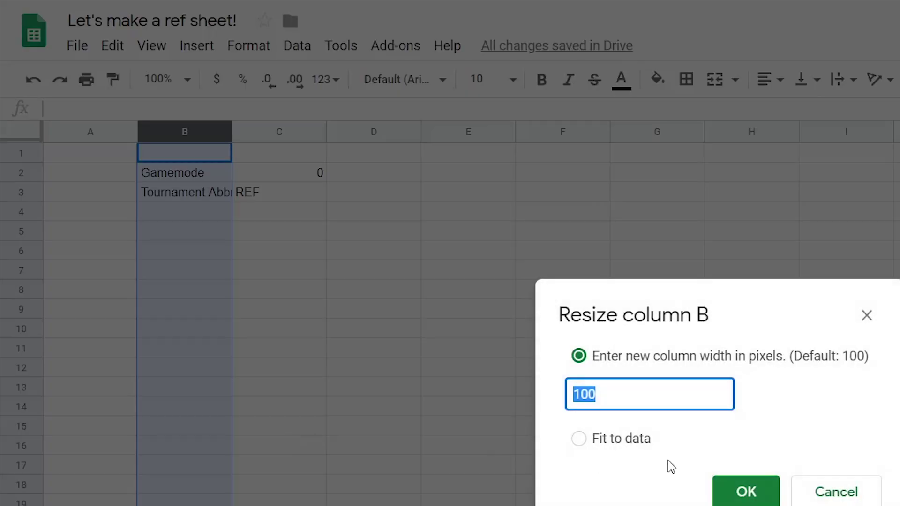
{"action": "type", "text": "150"}
{"action": "key", "text": "Return"}
{"action": "left_click", "coordinate": [228, 216]}
Step: Add Teammode 0, Scoremode 0 and Teamsize 1 in rows 4 to 6
{"action": "type", "text": "Teammode"}
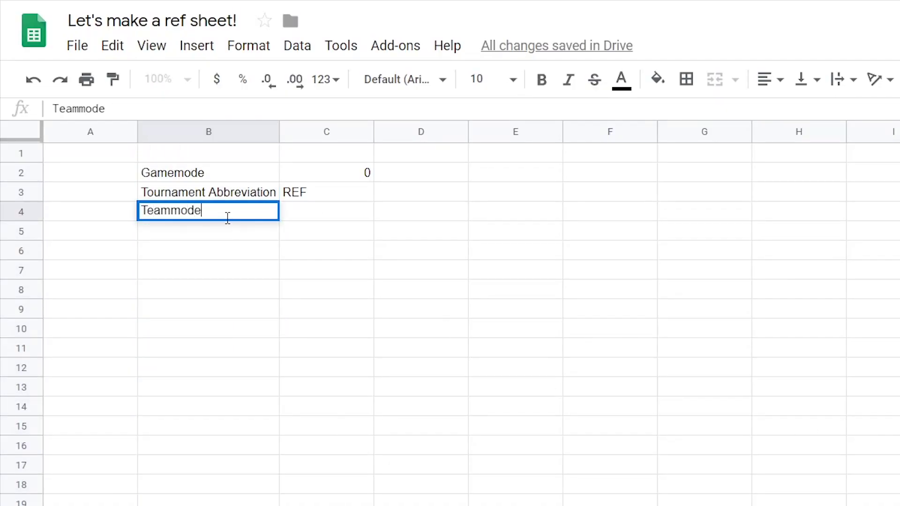
{"action": "key", "text": "Tab"}
{"action": "type", "text": "0"}
{"action": "key", "text": "Return"}
{"action": "type", "text": "Scorem"}
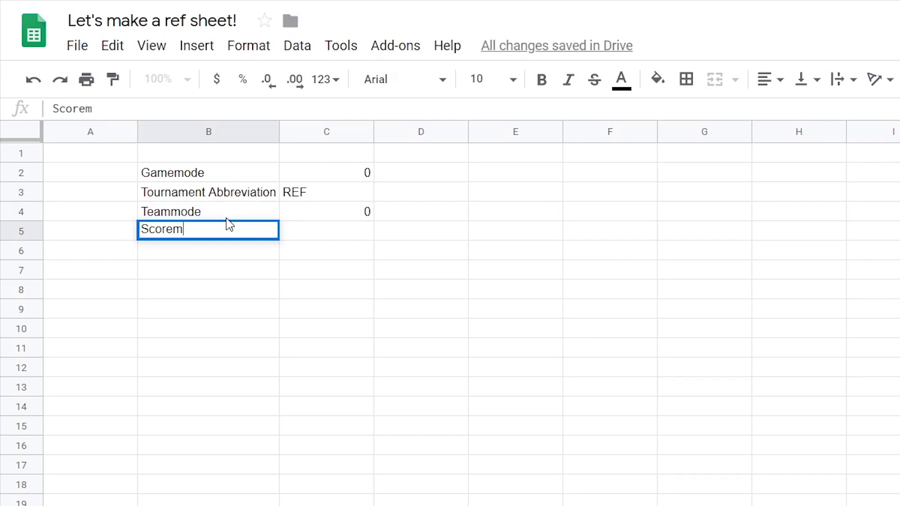
{"action": "type", "text": "ode"}
{"action": "key", "text": "Tab"}
{"action": "type", "text": "0"}
{"action": "key", "text": "Return"}
{"action": "left_click", "coordinate": [175, 253]}
{"action": "type", "text": "Team"}
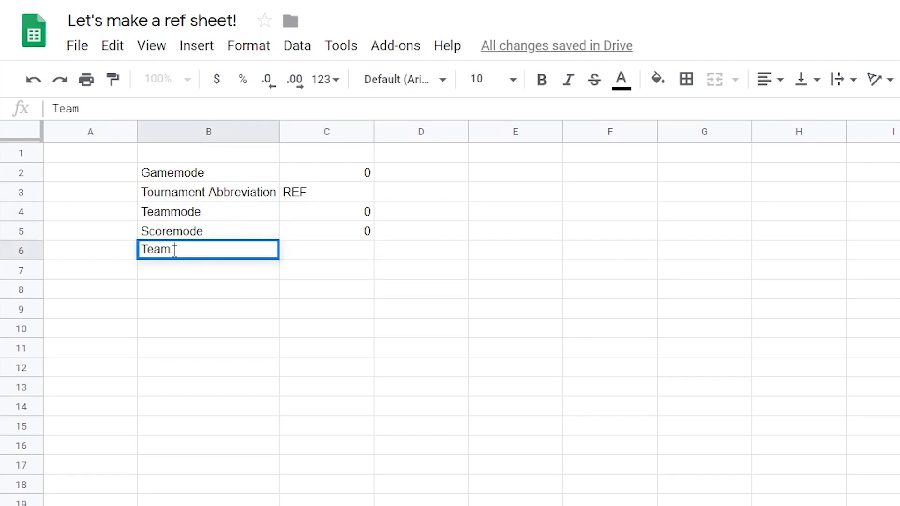
{"action": "type", "text": "size"}
{"action": "key", "text": "Tab"}
{"action": "type", "text": "1"}
{"action": "key", "text": "Return"}
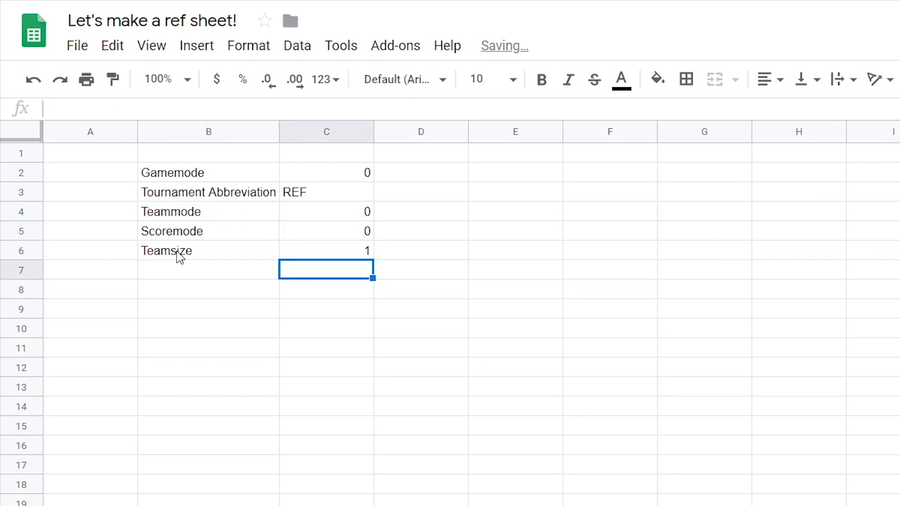
{"action": "left_click", "coordinate": [521, 180]}
Step: Enter the stage table headers Stage, Best of and Bans in E2:G2
{"action": "type", "text": "Stage"}
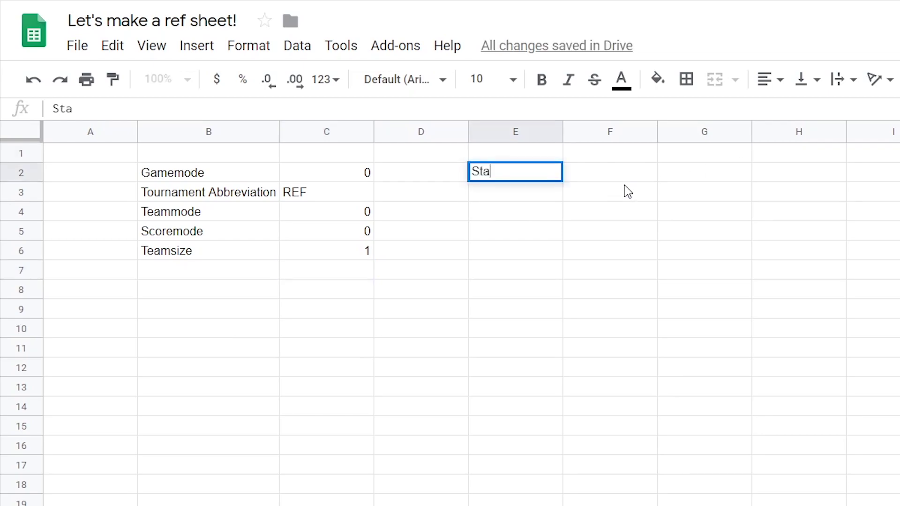
{"action": "key", "text": "Tab"}
{"action": "type", "text": "Best of"}
{"action": "key", "text": "Tab"}
{"action": "type", "text": "Bans"}
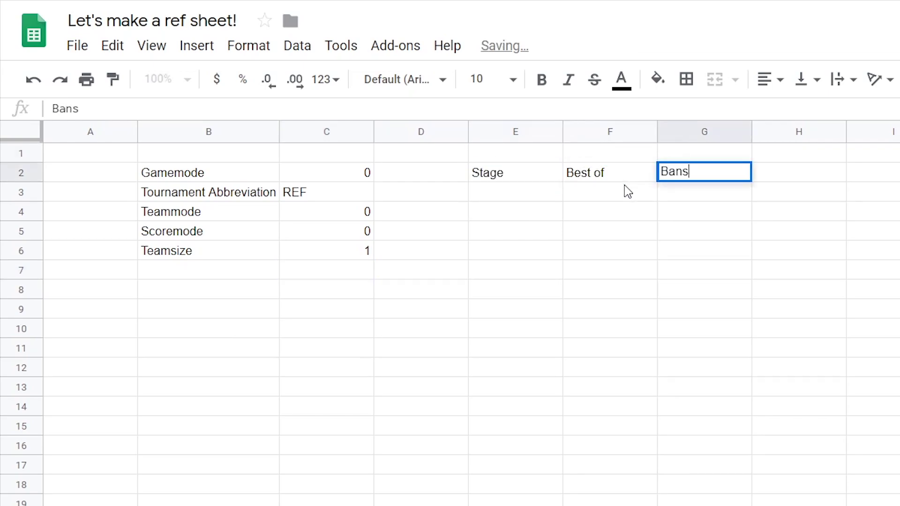
{"action": "key", "text": "Return"}
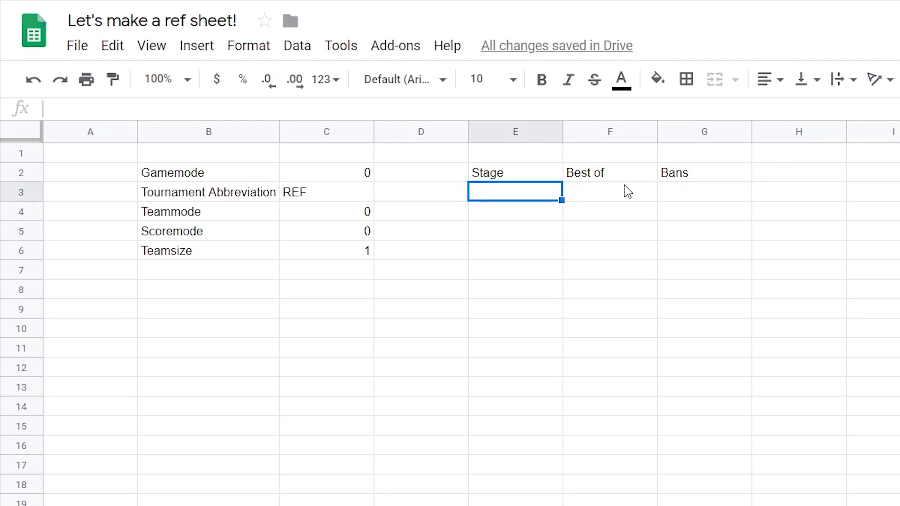
Step: List the stages Round of 16, Round of 8, Quarterfinals, Semifinals, Finals, Grand Finals
{"action": "type", "text": "RO"}
{"action": "key", "text": "BackSpace"}
{"action": "key", "text": "BackSpace"}
{"action": "type", "text": "Round of 16"}
{"action": "key", "text": "Return"}
{"action": "type", "text": "Round of 8"}
{"action": "key", "text": "Return"}
{"action": "type", "text": "Q"}
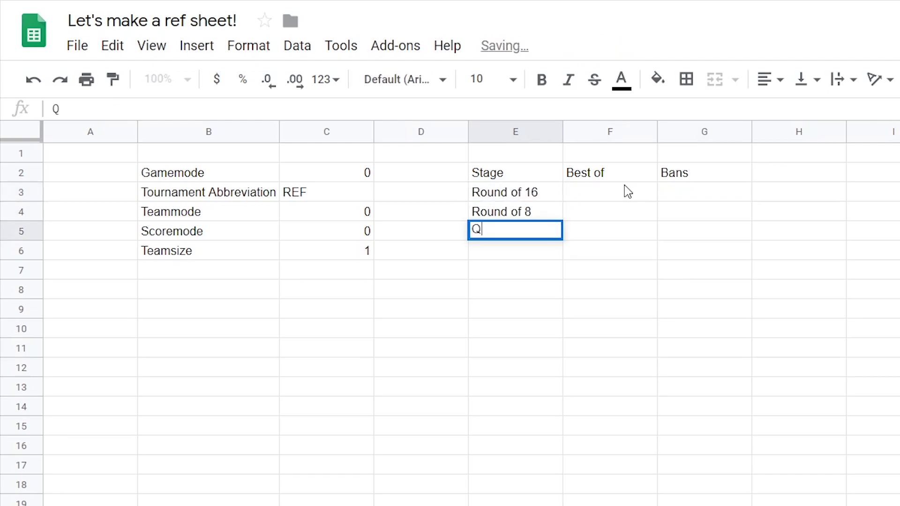
{"action": "type", "text": "uarterfinals"}
{"action": "key", "text": "Up"}
{"action": "type", "text": "Quarterfinals"}
{"action": "key", "text": "Return"}
{"action": "type", "text": "Semifinals Finals Grand Finals"}
{"action": "key", "text": "Tab"}
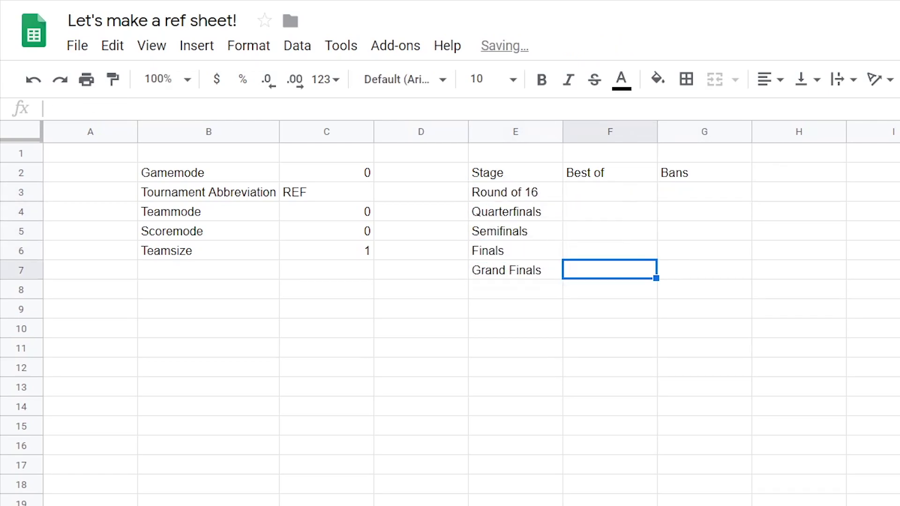
Step: Fill Best of with 7, 9, 9, 11, 11 and Bans with 1, 1, 1, 2, 2
{"action": "left_click", "coordinate": [643, 197]}
{"action": "type", "text": "7 9 9 11 11"}
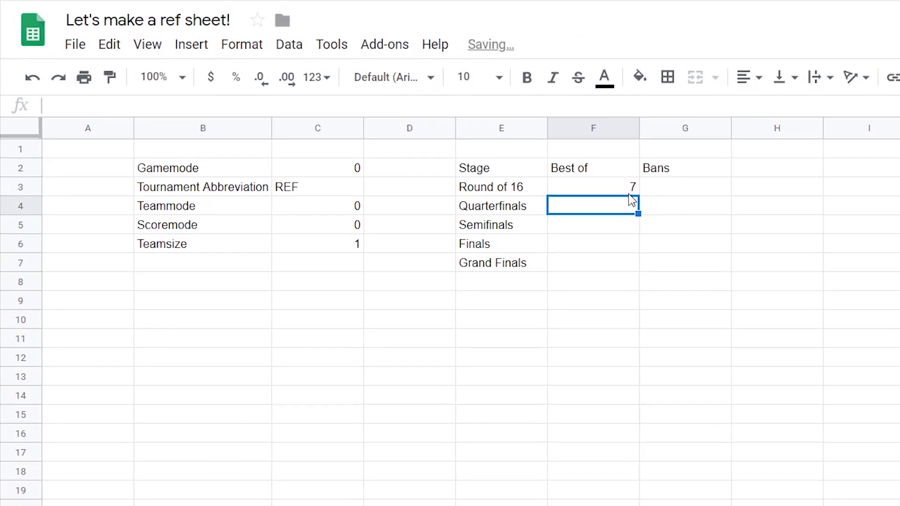
{"action": "left_click", "coordinate": [699, 196]}
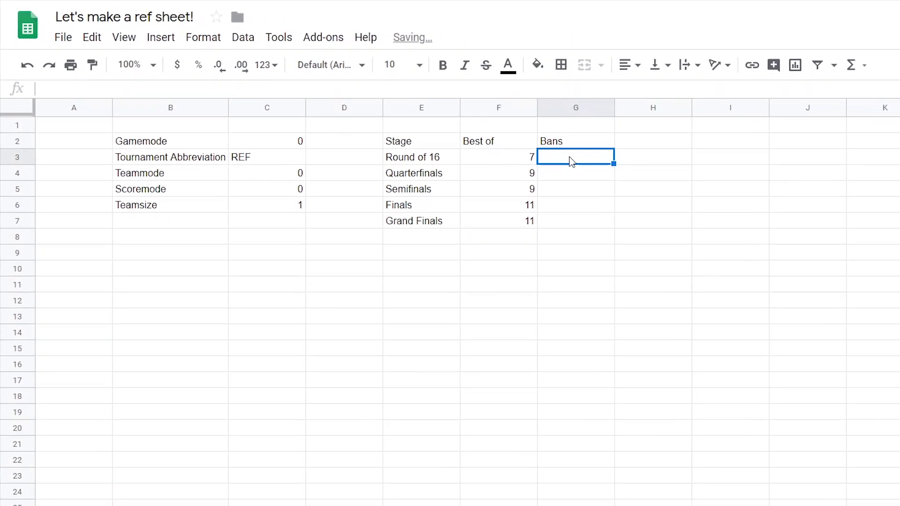
{"action": "type", "text": "1 1 1 2 2"}
Step: Delete the unused rows below the tables
{"action": "left_click", "coordinate": [267, 158]}
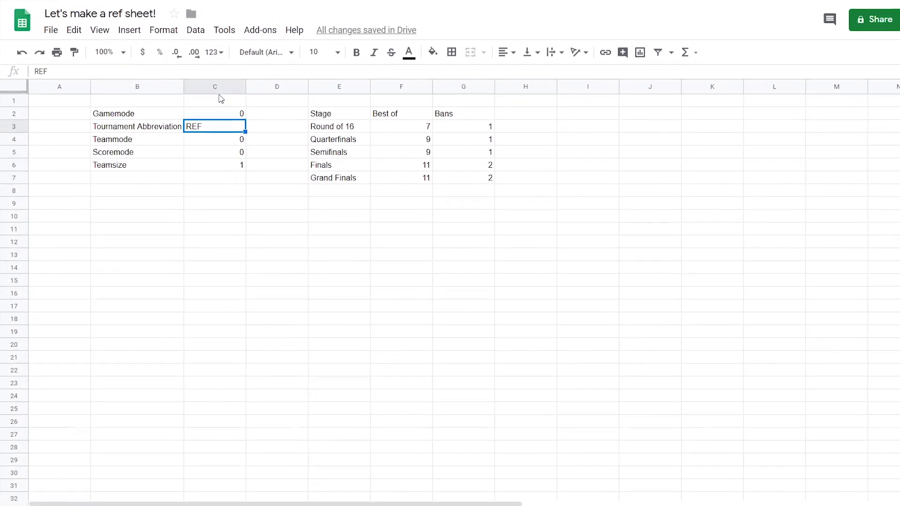
{"action": "left_click", "coordinate": [18, 269]}
{"action": "key", "text": "ctrl+shift+Down"}
{"action": "key", "text": "ctrl+alt+minus"}
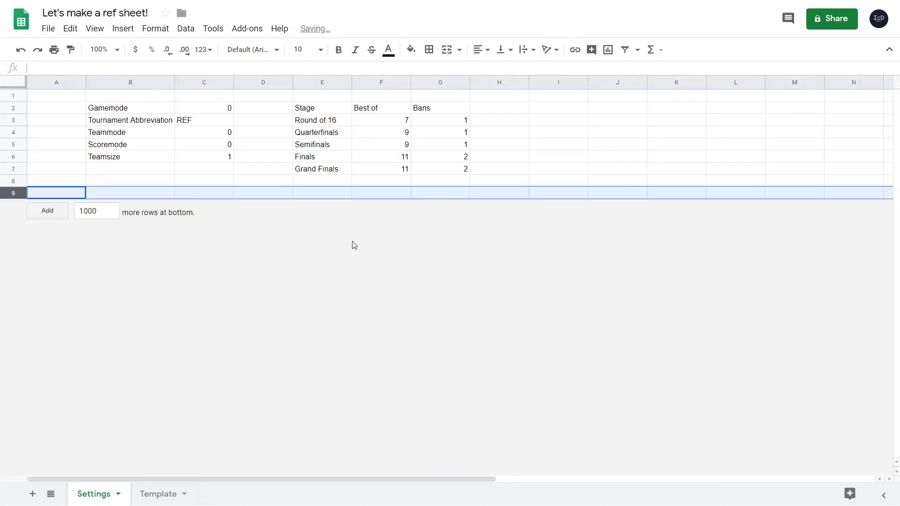
{"action": "left_click", "coordinate": [559, 156]}
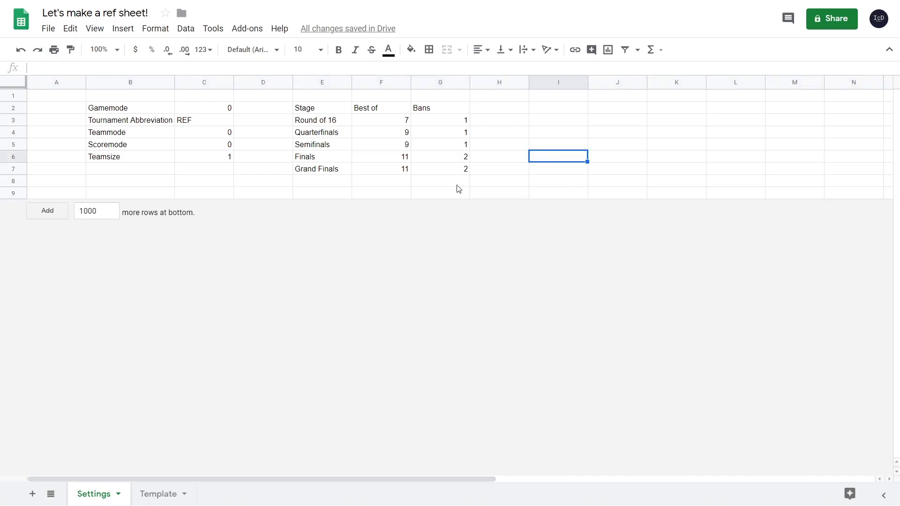
Step: Narrow the spacer columns A, D and H
{"action": "left_click", "coordinate": [57, 82]}
{"action": "left_click", "coordinate": [263, 82], "text": "ctrl"}
{"action": "left_click", "coordinate": [499, 82], "text": "ctrl"}
{"action": "right_click", "coordinate": [499, 82]}
{"action": "left_click", "coordinate": [539, 148]}
{"action": "key", "text": "Return"}
{"action": "left_click_drag", "start_coordinate": [13, 194], "coordinate": [8, 97]}
Step: Set rows 1–9 to height 31 and the Nunito font
{"action": "right_click", "coordinate": [8, 97]}
{"action": "left_click", "coordinate": [42, 263]}
{"action": "type", "text": "31"}
{"action": "key", "text": "Return"}
{"action": "left_click", "coordinate": [253, 49]}
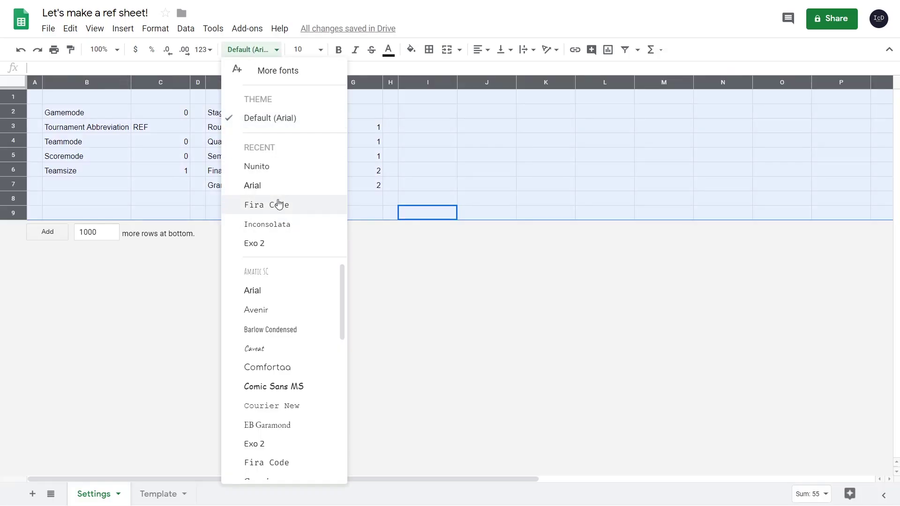
{"action": "left_click", "coordinate": [255, 165]}
{"action": "left_click", "coordinate": [35, 82]}
Step: Fill spacer columns and rows 1 and 9 navy, delete columns I onward, and fill tables white
{"action": "left_click", "coordinate": [197, 82], "text": "ctrl"}
{"action": "key", "text": "ctrl+y"}
{"action": "left_click", "coordinate": [508, 141]}
{"action": "key", "text": "ctrl+shift+Right"}
{"action": "key", "text": "ctrl+alt+minus"}
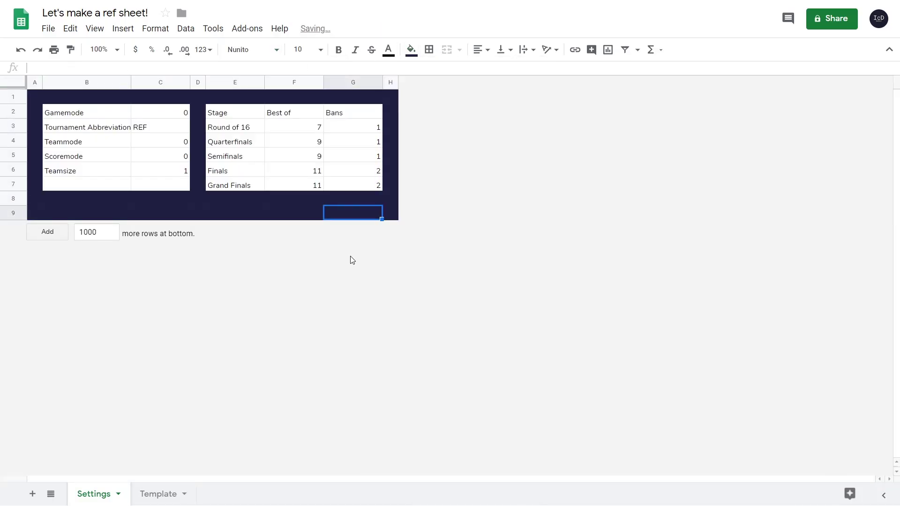
{"action": "left_click", "coordinate": [510, 49]}
{"action": "left_click", "coordinate": [501, 66]}
Step: Bold the B labels and E2:G2 headers, centre column C, and set Scoremode to 3
{"action": "left_click_drag", "start_coordinate": [87, 111], "coordinate": [87, 184]}
{"action": "key", "text": "ctrl+b"}
{"action": "left_click_drag", "start_coordinate": [235, 111], "coordinate": [353, 111]}
{"action": "key", "text": "ctrl+b"}
{"action": "left_click_drag", "start_coordinate": [161, 111], "coordinate": [160, 183]}
{"action": "key", "text": "ctrl+shift+e"}
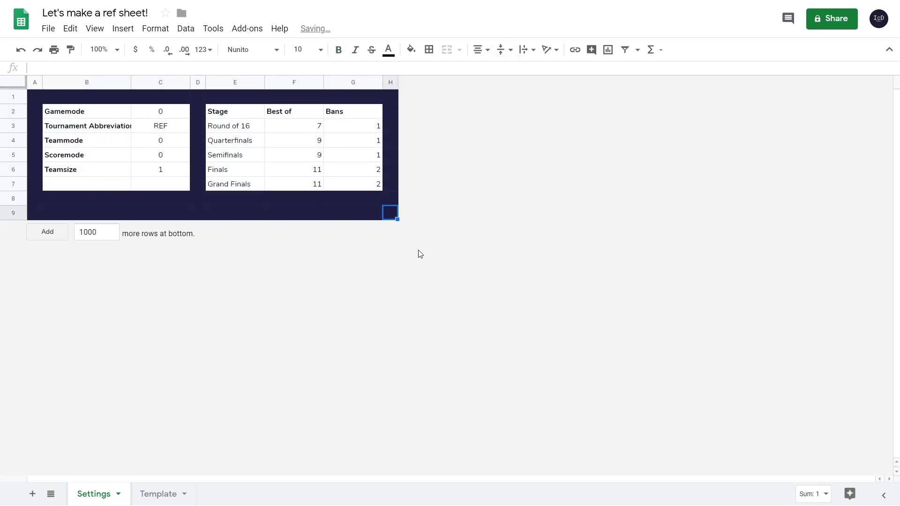
{"action": "left_click", "coordinate": [160, 155]}
{"action": "type", "text": "3"}
{"action": "key", "text": "Return"}
Step: On the Template sheet, enter the label Stage in cell B6
{"action": "left_click", "coordinate": [158, 494]}
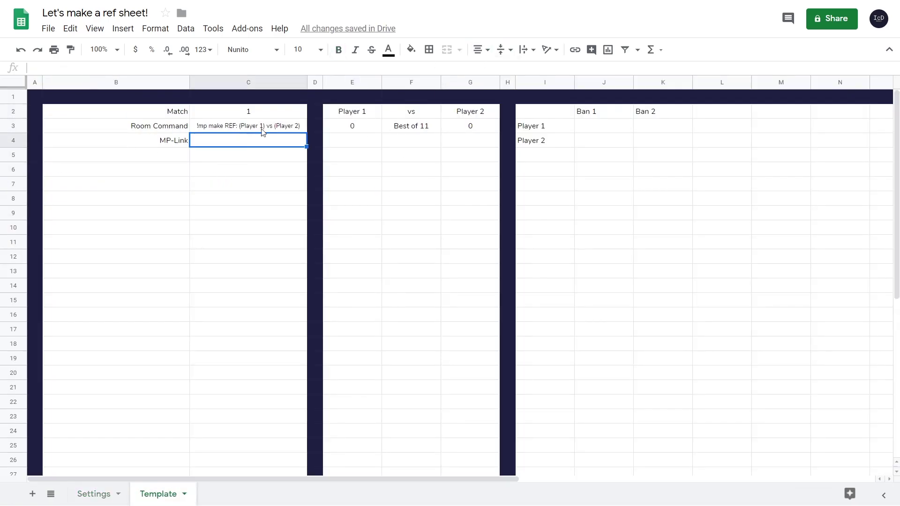
{"action": "left_click", "coordinate": [425, 128]}
{"action": "left_click", "coordinate": [104, 169]}
{"action": "type", "text": "S"}
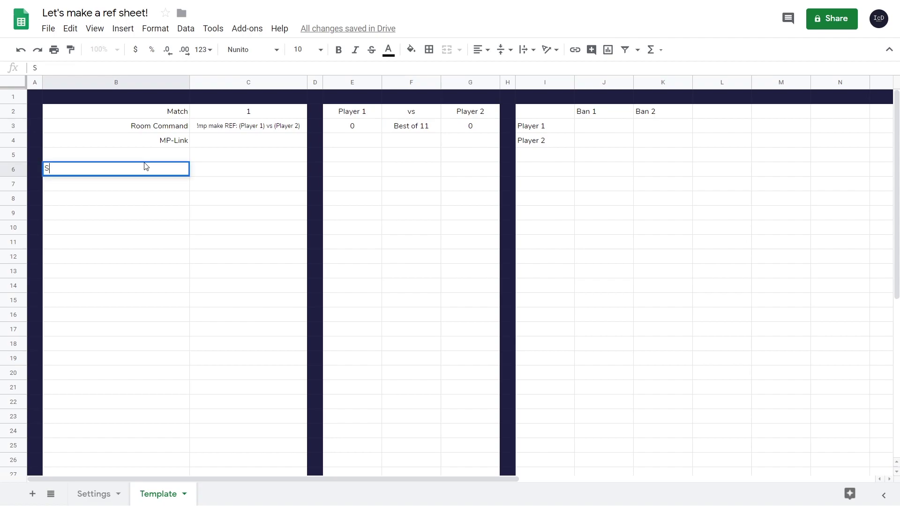
{"action": "type", "text": "tage"}
{"action": "key", "text": "Tab"}
Step: Enter the label First Pick in cell E4
{"action": "left_click", "coordinate": [13, 155]}
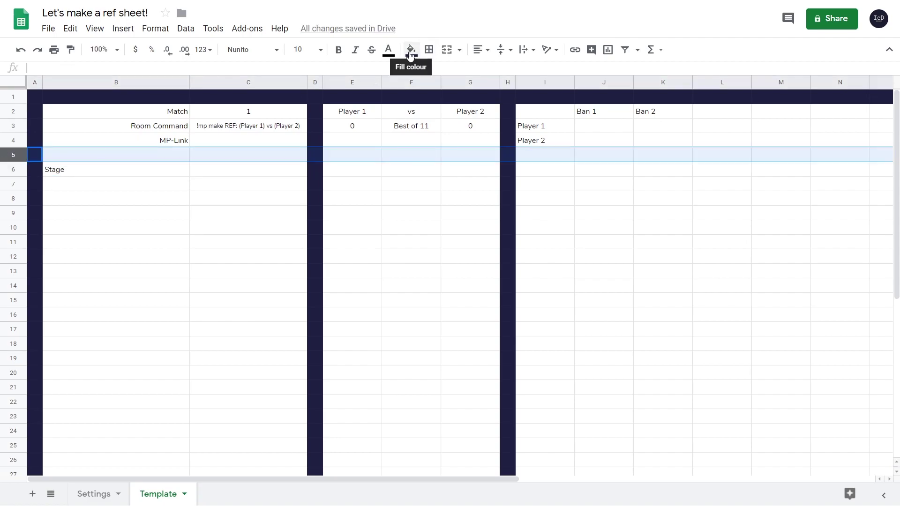
{"action": "left_click", "coordinate": [364, 127]}
{"action": "left_click", "coordinate": [362, 142]}
{"action": "type", "text": "First Pi"}
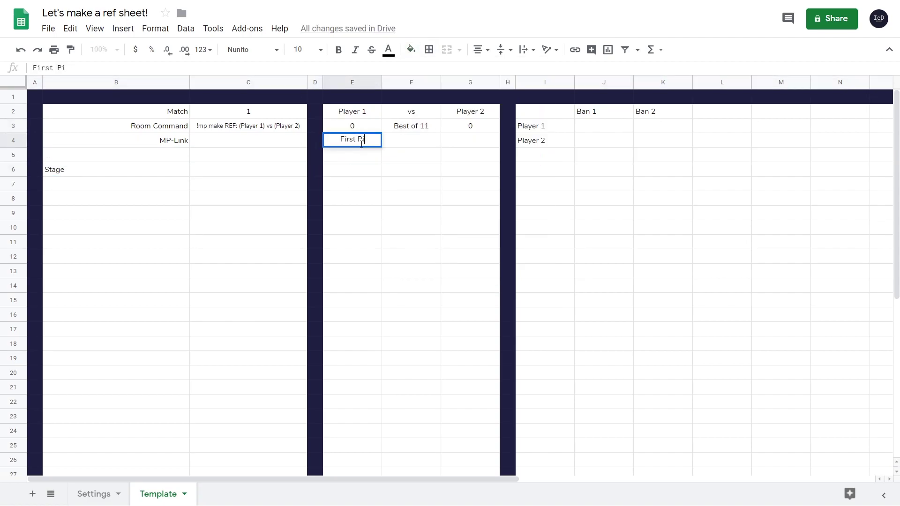
{"action": "type", "text": "ck"}
{"action": "key", "text": "Return"}
Step: Fill row 5 dark navy as a divider
{"action": "left_click", "coordinate": [14, 155]}
{"action": "left_click", "coordinate": [411, 49]}
{"action": "left_click", "coordinate": [415, 245]}
{"action": "left_click", "coordinate": [211, 174]}
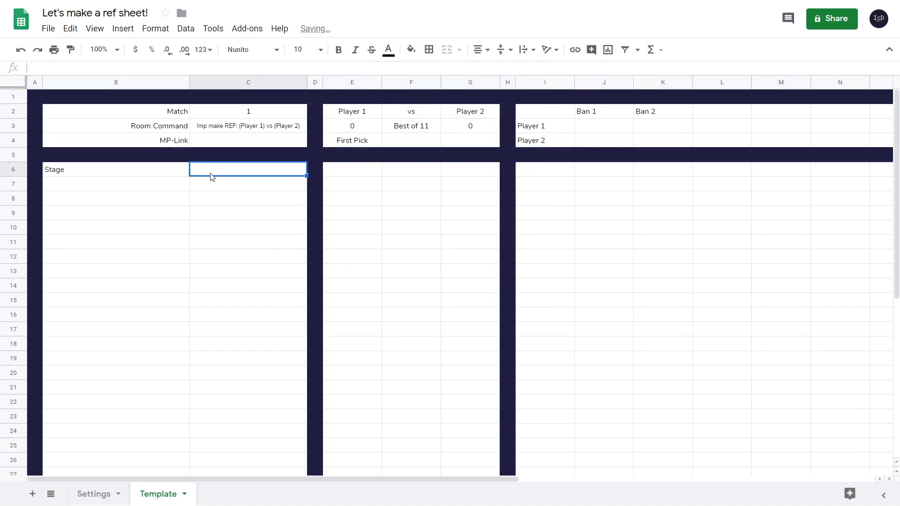
Step: Add a data validation dropdown to C6 that lists the stages from Settings!E3:E7
{"action": "right_click", "coordinate": [210, 177]}
{"action": "left_click", "coordinate": [255, 491]}
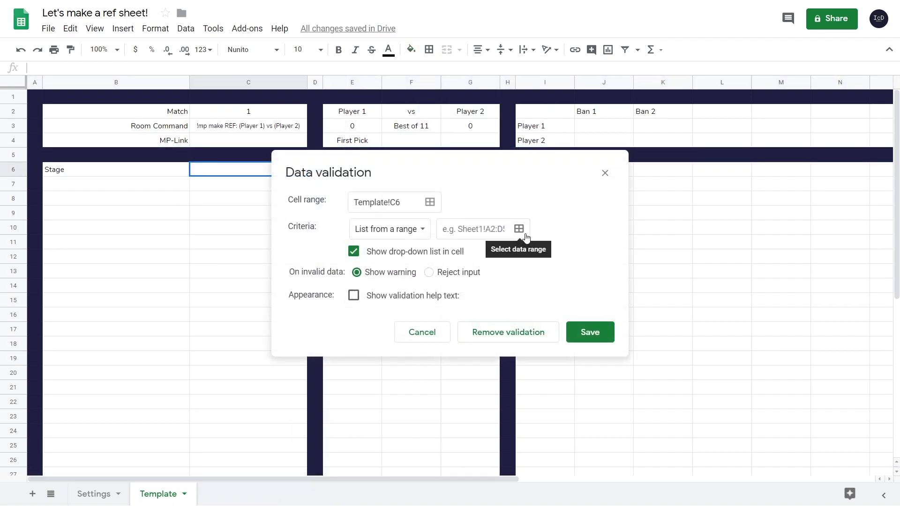
{"action": "left_click", "coordinate": [520, 229]}
{"action": "left_click", "coordinate": [117, 494]}
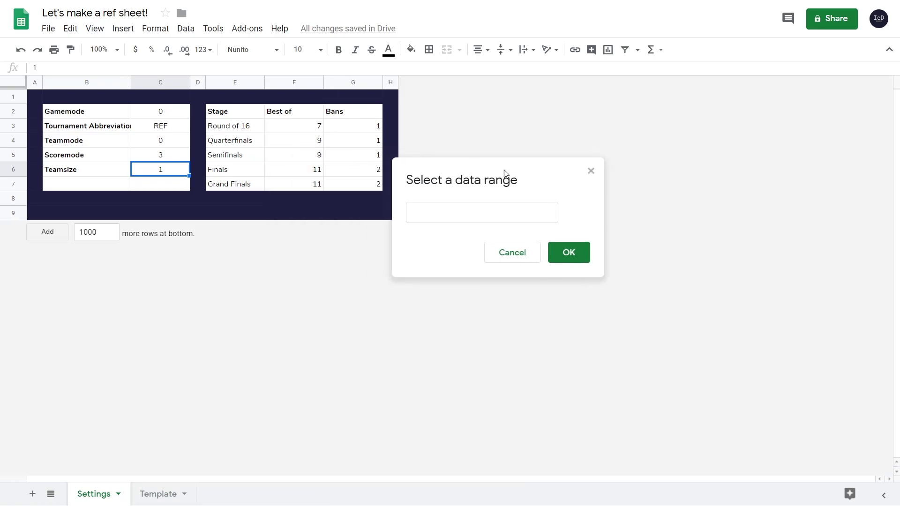
{"action": "left_click_drag", "start_coordinate": [235, 130], "coordinate": [238, 184]}
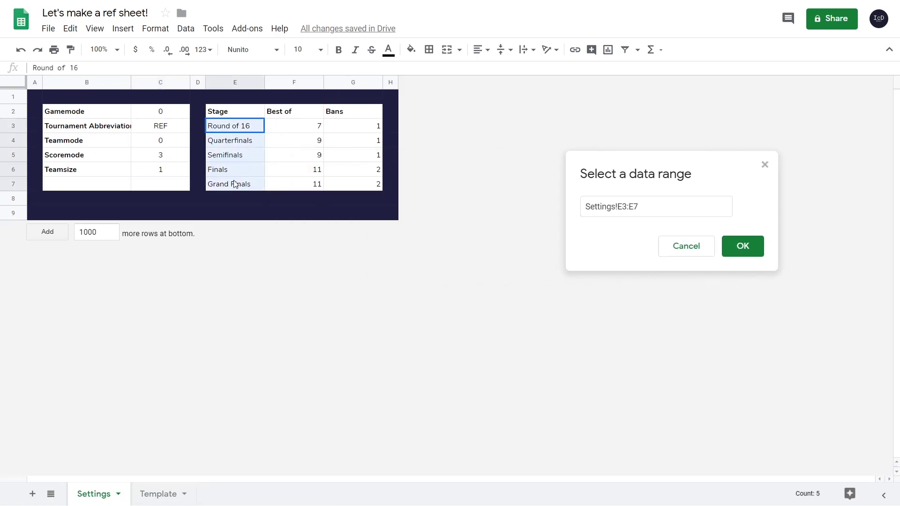
{"action": "left_click", "coordinate": [743, 245]}
{"action": "left_click", "coordinate": [588, 333]}
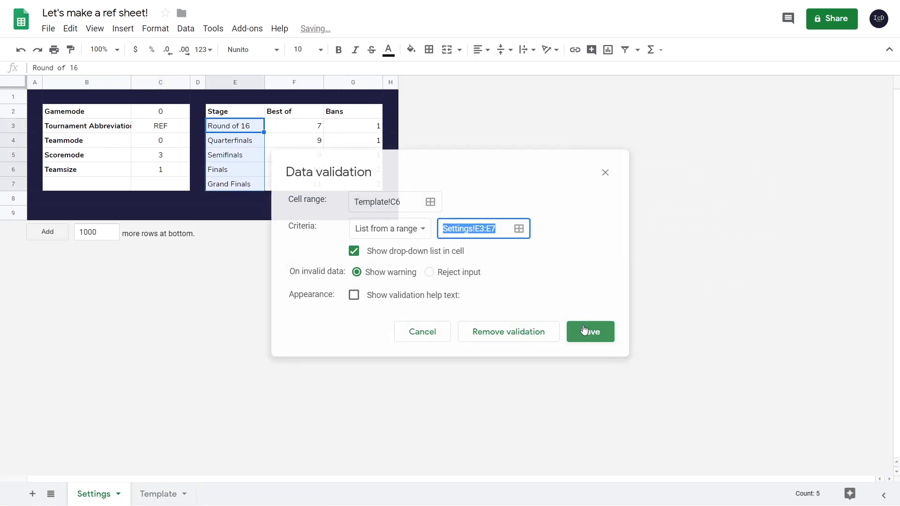
Step: Make the Stage label in B6 bold
{"action": "left_click", "coordinate": [164, 494]}
{"action": "left_click", "coordinate": [143, 174]}
{"action": "key", "text": "ctrl+b"}
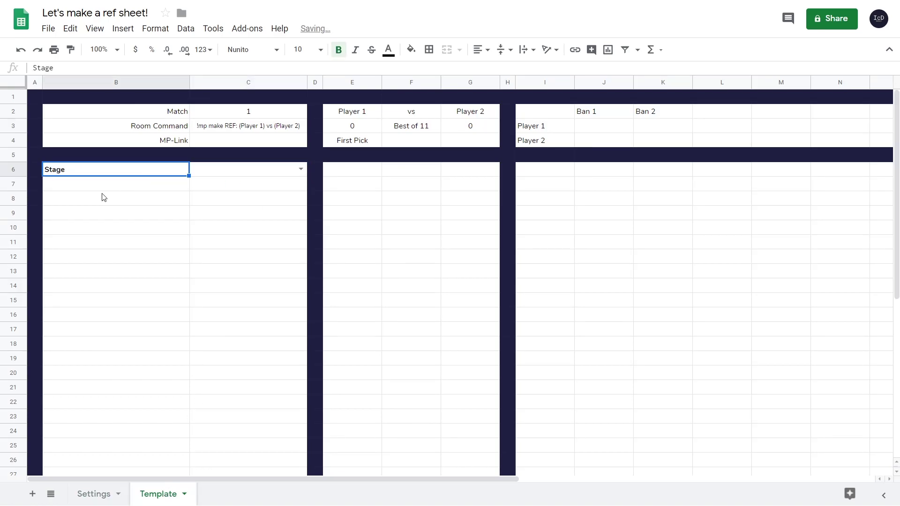
Step: Give F4:G4 a Player 1/Player 2 dropdown using the range I3:I4
{"action": "left_click", "coordinate": [100, 197]}
{"action": "right_click", "coordinate": [439, 141]}
{"action": "left_click", "coordinate": [490, 493]}
{"action": "left_click", "coordinate": [524, 233]}
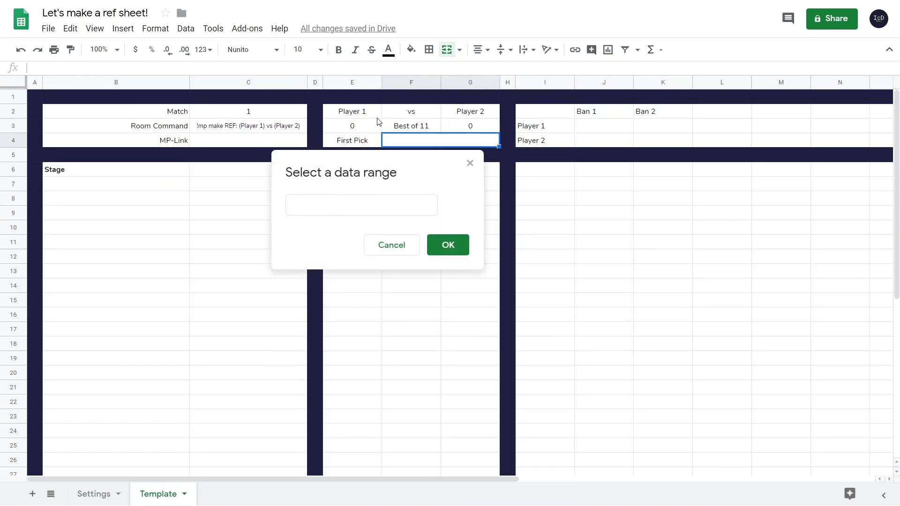
{"action": "left_click_drag", "start_coordinate": [543, 125], "coordinate": [534, 141]}
{"action": "key", "text": "Return"}
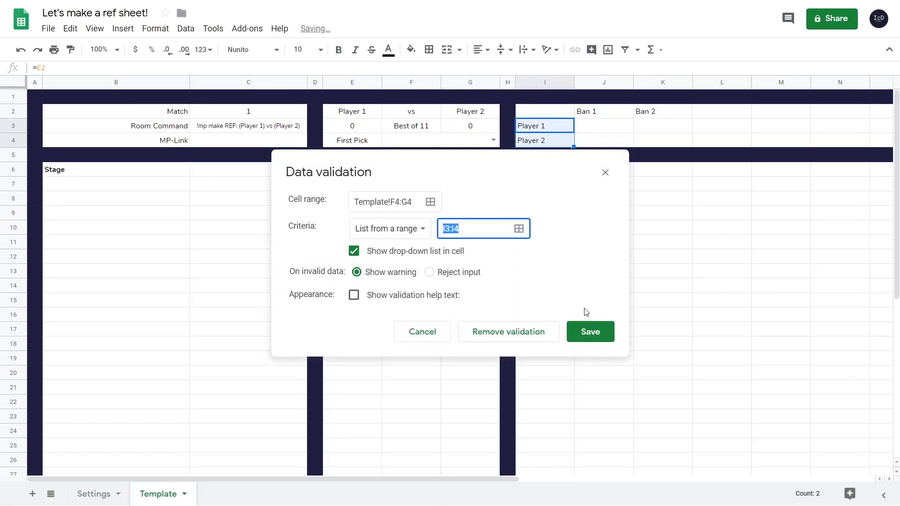
{"action": "left_click", "coordinate": [588, 330]}
Step: Check that the player dropdown in F4 and the stage dropdown in C6 both open correctly
{"action": "left_click", "coordinate": [494, 141]}
{"action": "left_click", "coordinate": [352, 213]}
{"action": "left_click", "coordinate": [301, 168]}
{"action": "left_click", "coordinate": [470, 213]}
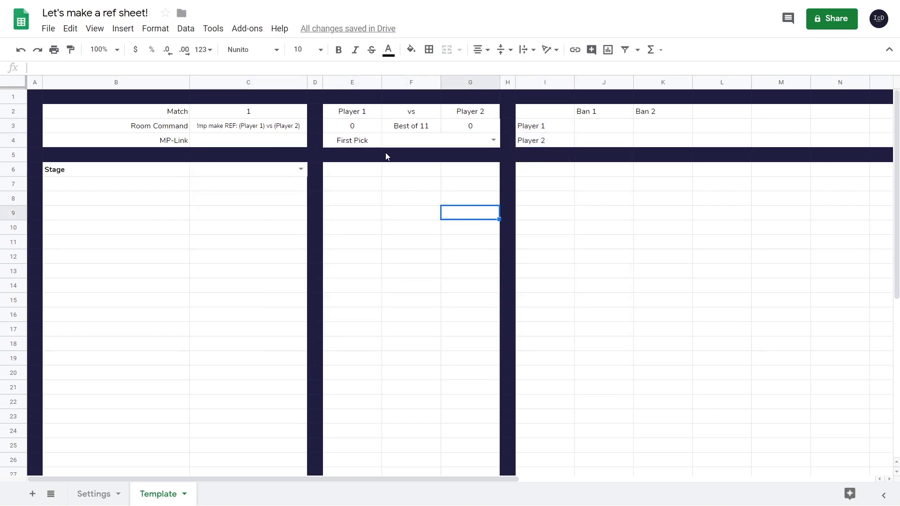
{"action": "left_click", "coordinate": [418, 130]}
Step: Start turning F3's 'Best of 11' text into a "Best of "& formula
{"action": "left_click", "coordinate": [199, 69]}
{"action": "key", "text": "BackSpace"}
{"action": "key", "text": "BackSpace"}
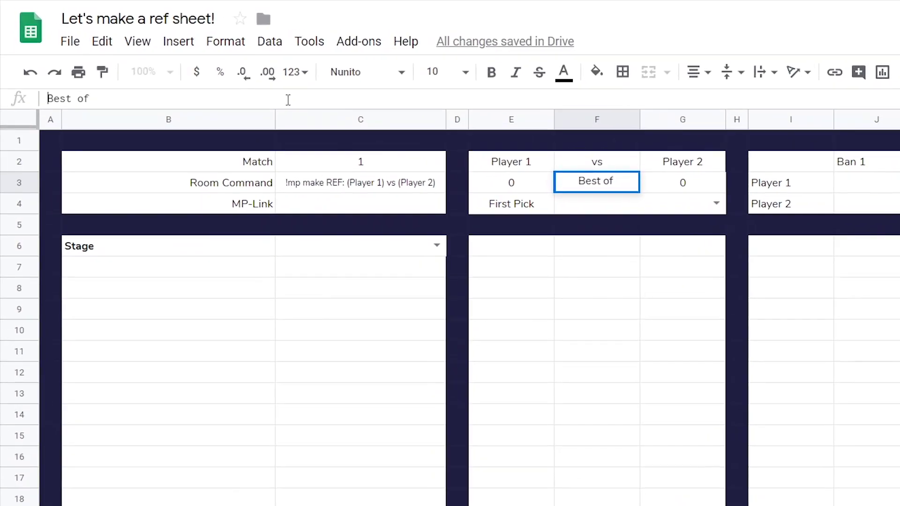
{"action": "type", "text": "=\""}
{"action": "key", "text": "End"}
{"action": "type", "text": "\"&vlo"}
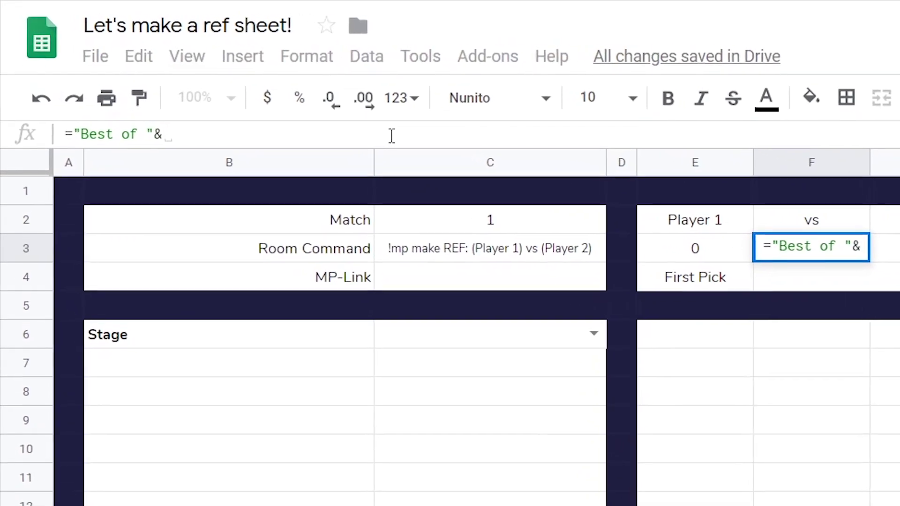
{"action": "key", "text": "Return"}
Step: Complete F3 with VLOOKUP(C6,Settings!E3:G7,2,FALSE) to look up the Best of value
{"action": "key", "text": "Up"}
{"action": "left_click", "coordinate": [412, 137]}
{"action": "type", "text": "k"}
{"action": "key", "text": "BackSpace"}
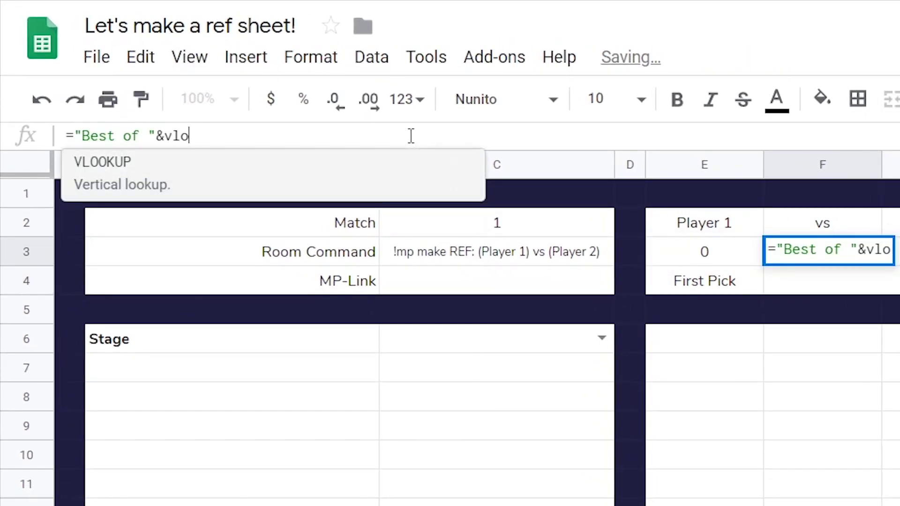
{"action": "key", "text": "Tab"}
{"action": "left_click", "coordinate": [483, 340]}
{"action": "type", "text": ","}
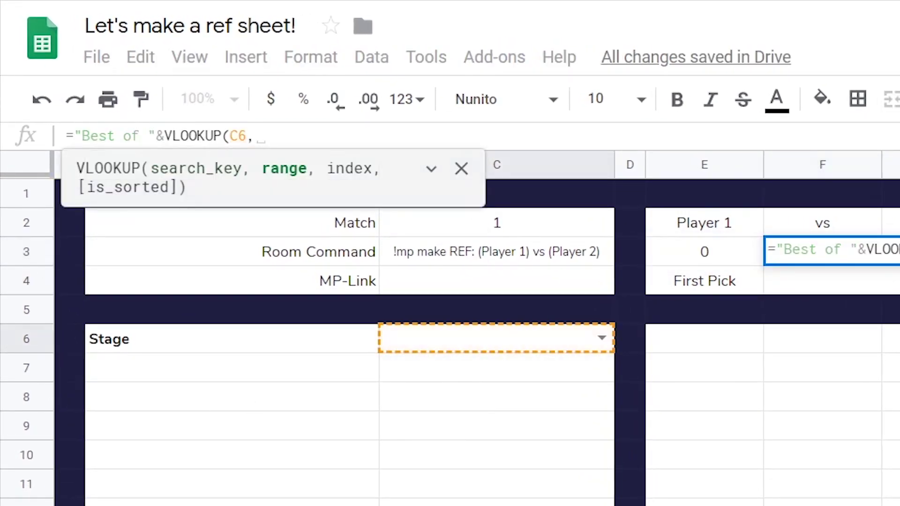
{"action": "key", "text": "ctrl+shift+Page_Down"}
{"action": "left_click_drag", "start_coordinate": [460, 254], "coordinate": [712, 372]}
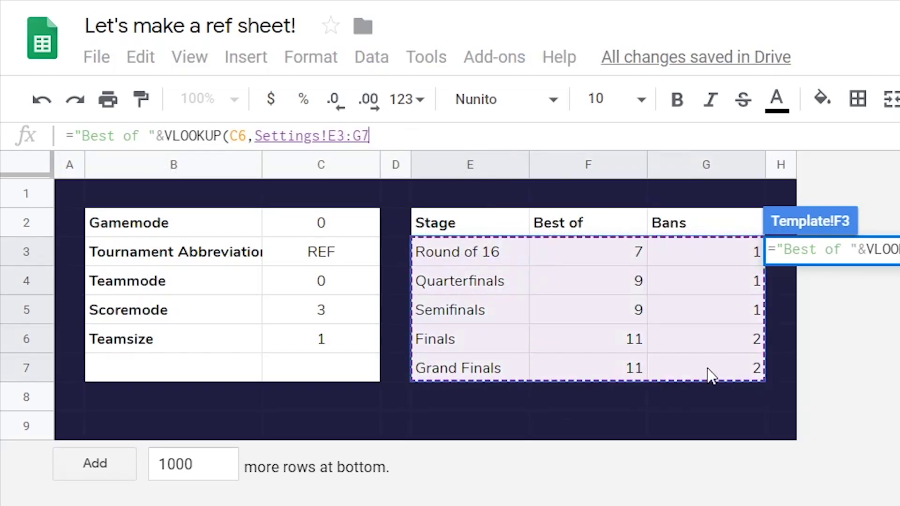
{"action": "type", "text": ",2,FALSE"}
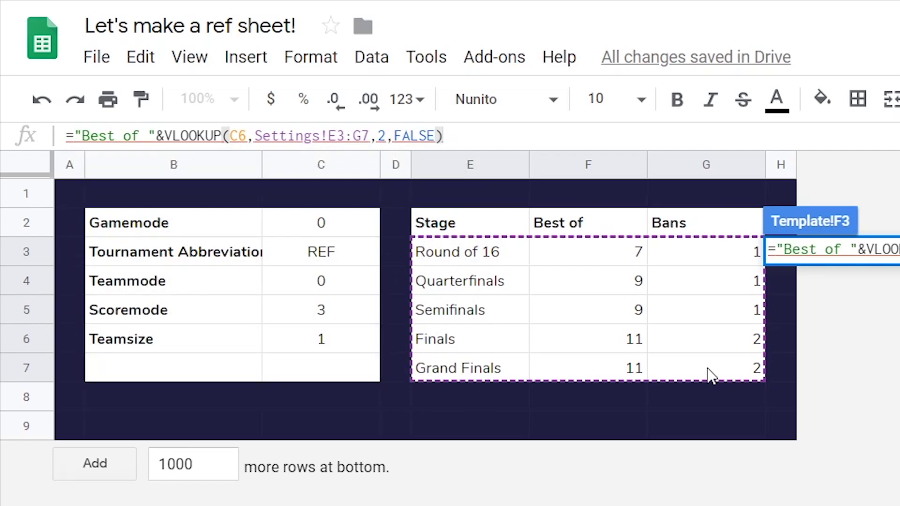
{"action": "key", "text": "Return"}
Step: Wrap the F3 lookup formula in IFERROR
{"action": "left_click", "coordinate": [73, 136]}
{"action": "type", "text": "IFERROR("}
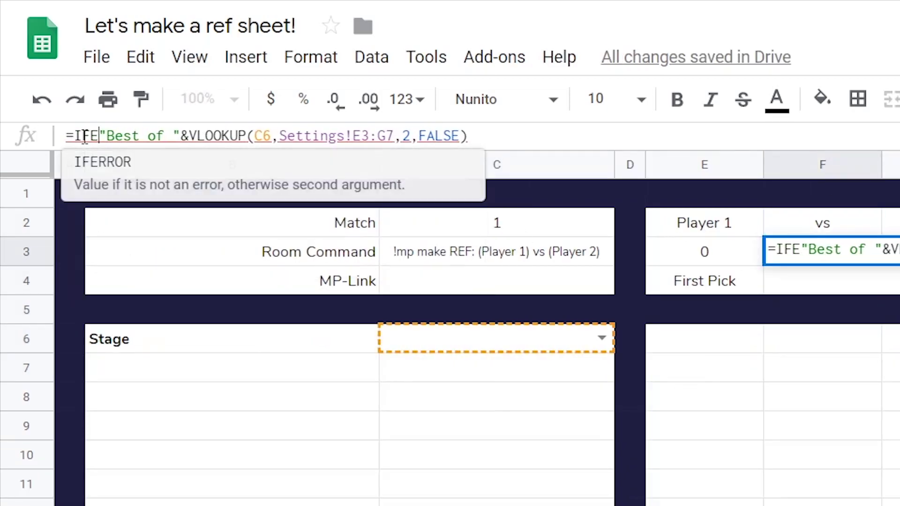
{"action": "key", "text": "Return"}
Step: Test F3 by choosing Round of 16, Semifinals, Quarterfinals, then Round of 16 in C6
{"action": "left_click", "coordinate": [603, 337]}
{"action": "left_click", "coordinate": [554, 396]}
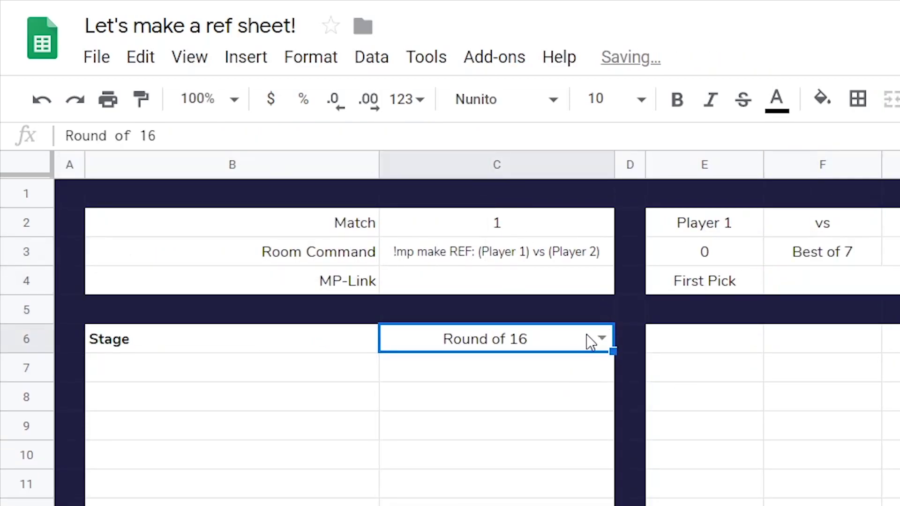
{"action": "left_click", "coordinate": [595, 338]}
{"action": "left_click", "coordinate": [535, 450]}
{"action": "left_click", "coordinate": [602, 337]}
{"action": "left_click", "coordinate": [563, 429]}
{"action": "left_click", "coordinate": [602, 338]}
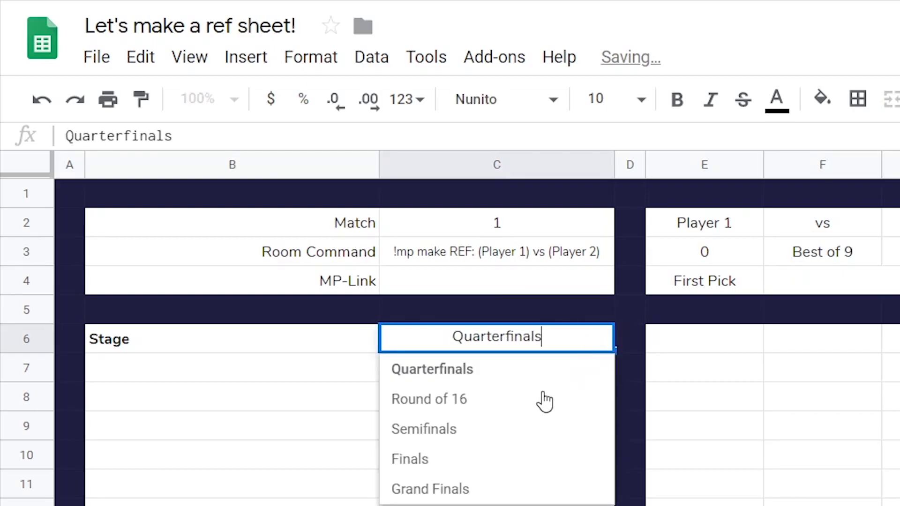
{"action": "left_click", "coordinate": [542, 399]}
{"action": "left_click", "coordinate": [891, 308]}
{"action": "left_click", "coordinate": [703, 222]}
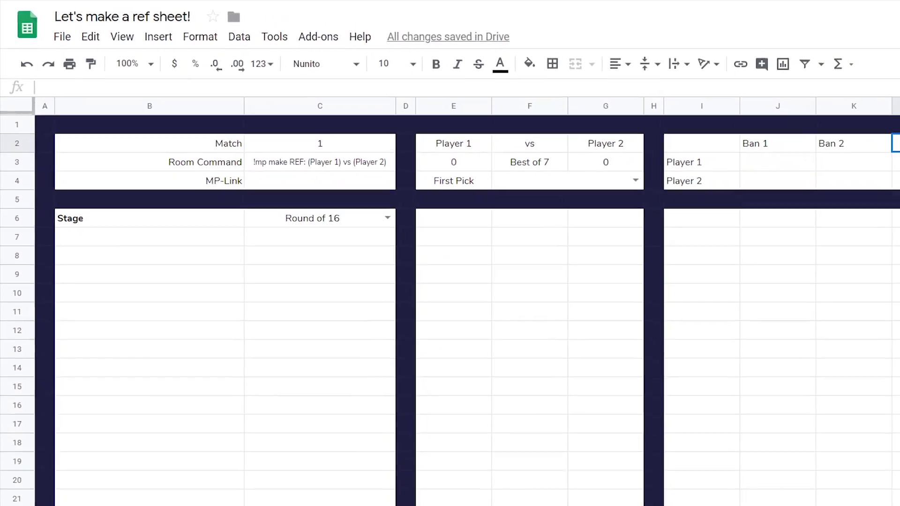
Step: Hide the unused Template columns M through Y
{"action": "left_click_drag", "start_coordinate": [779, 78], "coordinate": [797, 79]}
{"action": "right_click", "coordinate": [797, 79]}
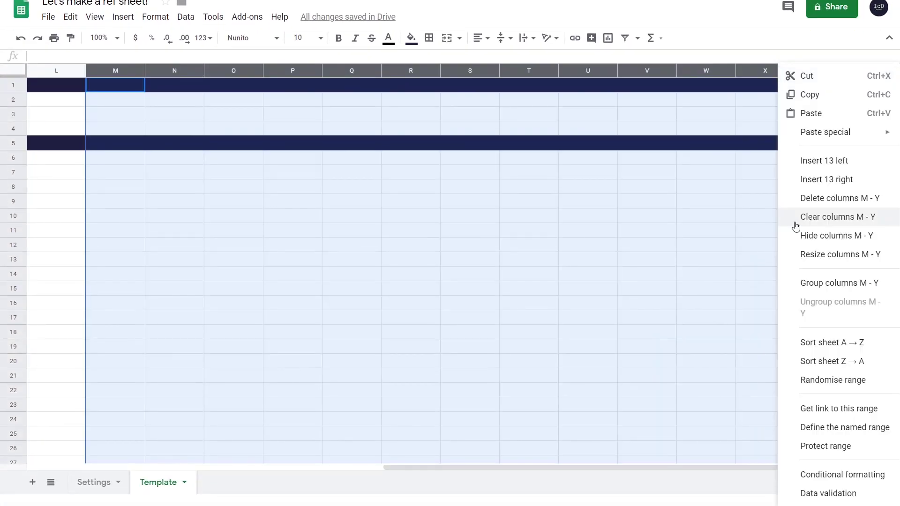
{"action": "left_click", "coordinate": [796, 233]}
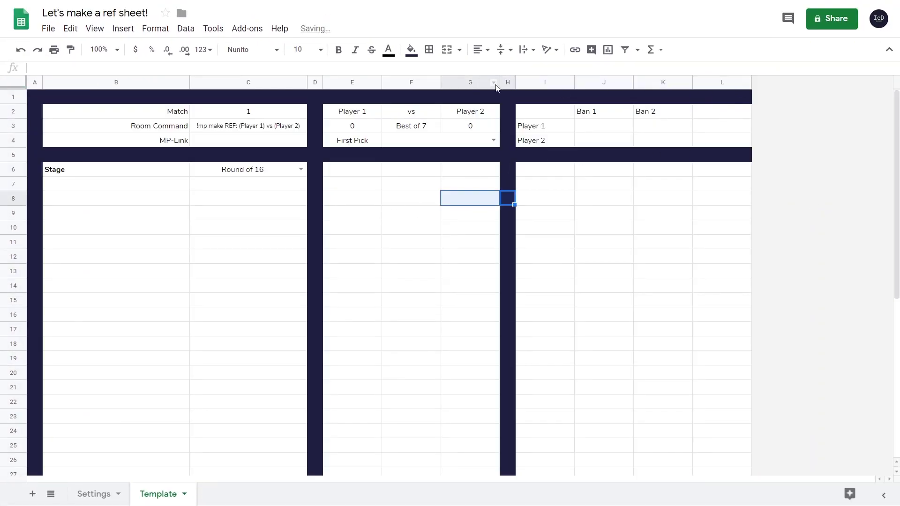
{"action": "left_click", "coordinate": [609, 185]}
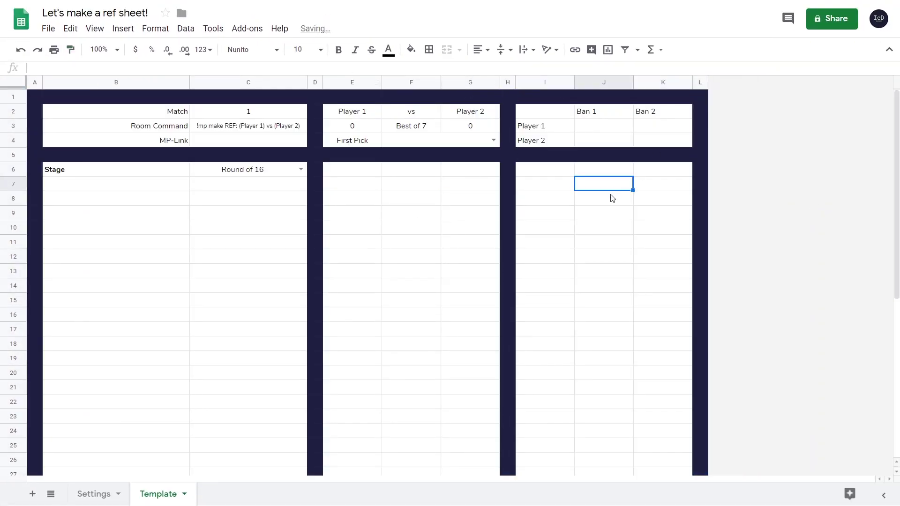
{"action": "left_click", "coordinate": [91, 172]}
{"action": "left_click_drag", "start_coordinate": [544, 169], "coordinate": [680, 173]}
Step: Enter the header Player in cell I2
{"action": "left_click", "coordinate": [548, 115]}
{"action": "type", "text": "Player"}
{"action": "key", "text": "Return"}
{"action": "key", "text": "Down"}
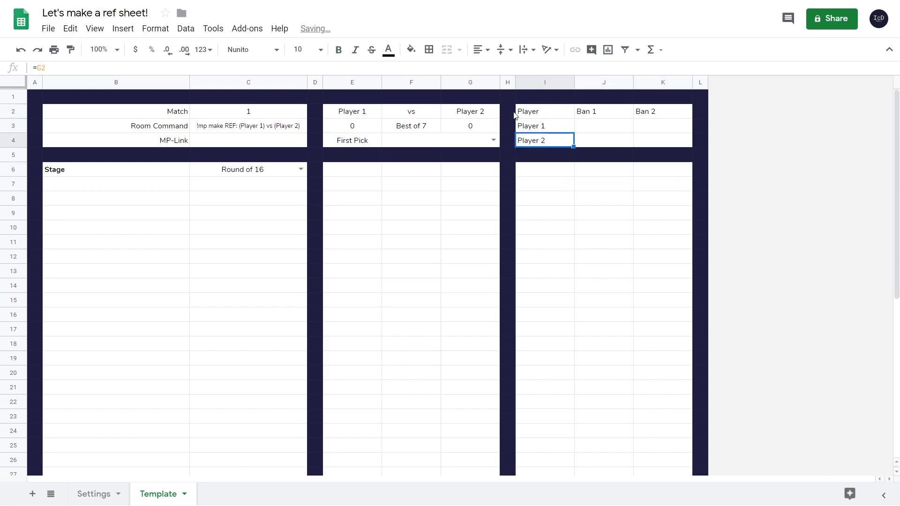